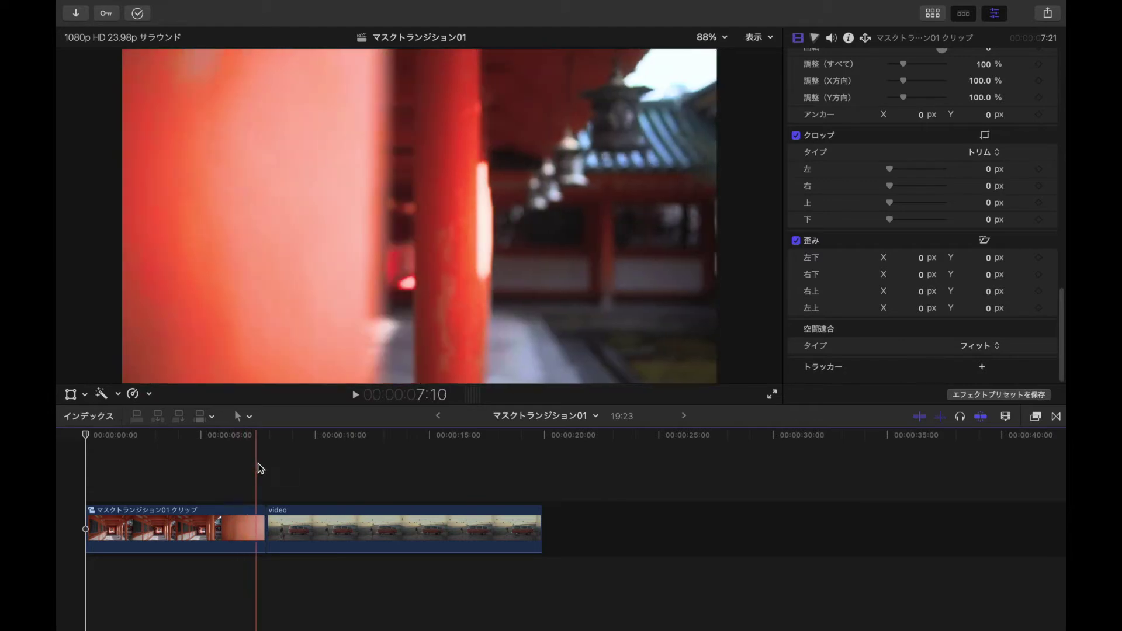
# Step: Add a marker at 6:14 where the red pillar fills the picture, then play forward to review
pyautogui.click(235, 459)
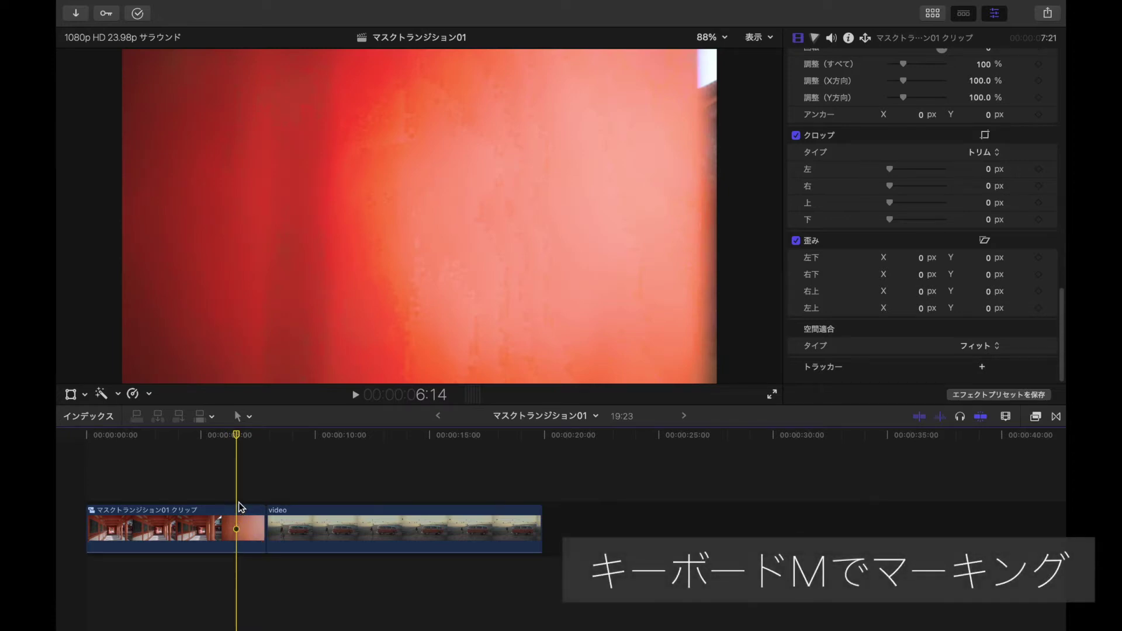
pyautogui.press('m')
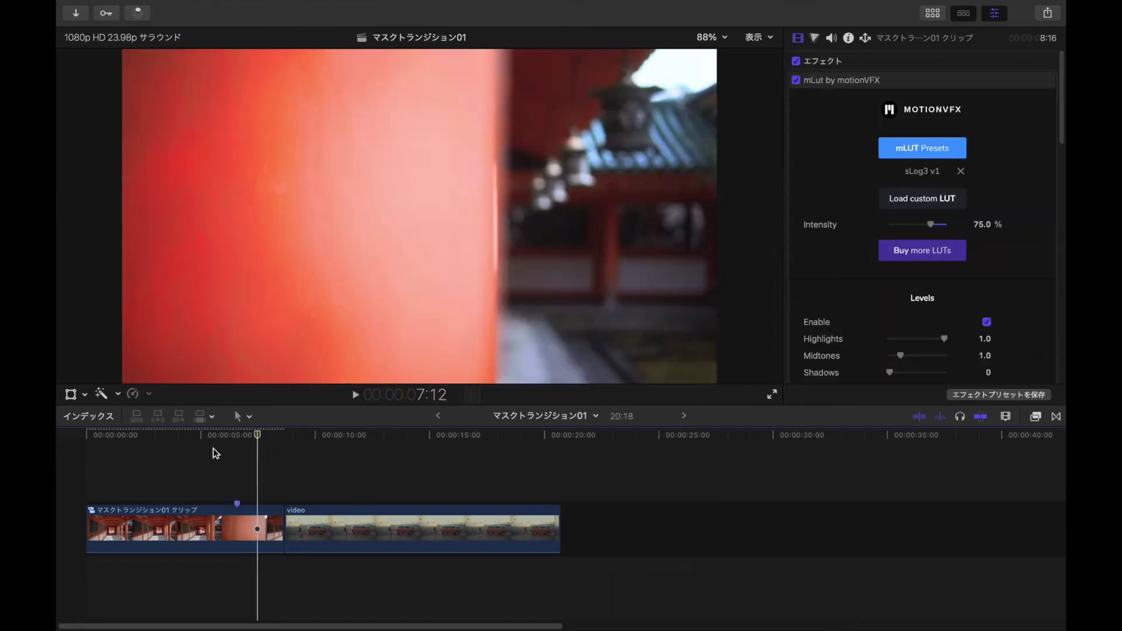
pyautogui.press('space')
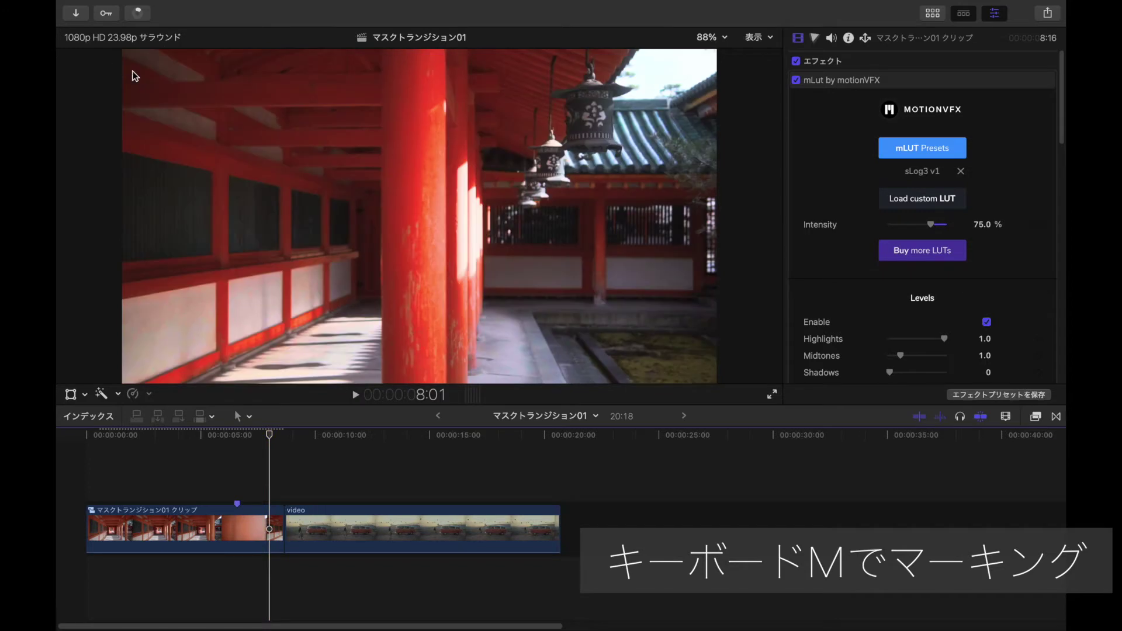
# Step: Mark 8:01, blade and delete the 15-frame tail, then blade the temple clip at 6:14
pyautogui.press('m')
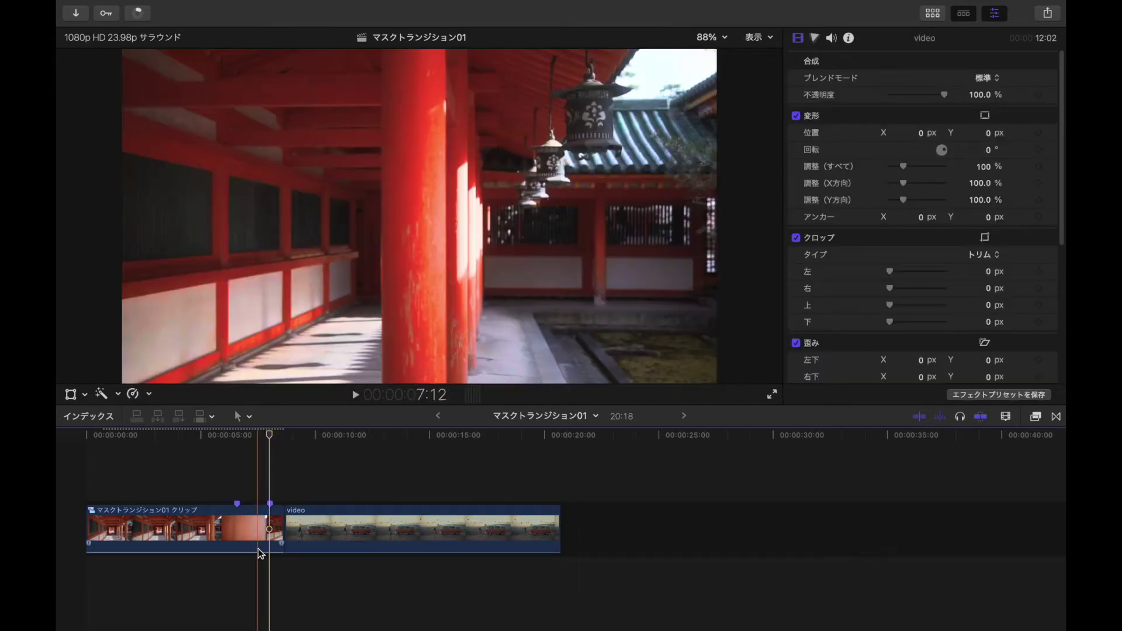
pyautogui.click(272, 534)
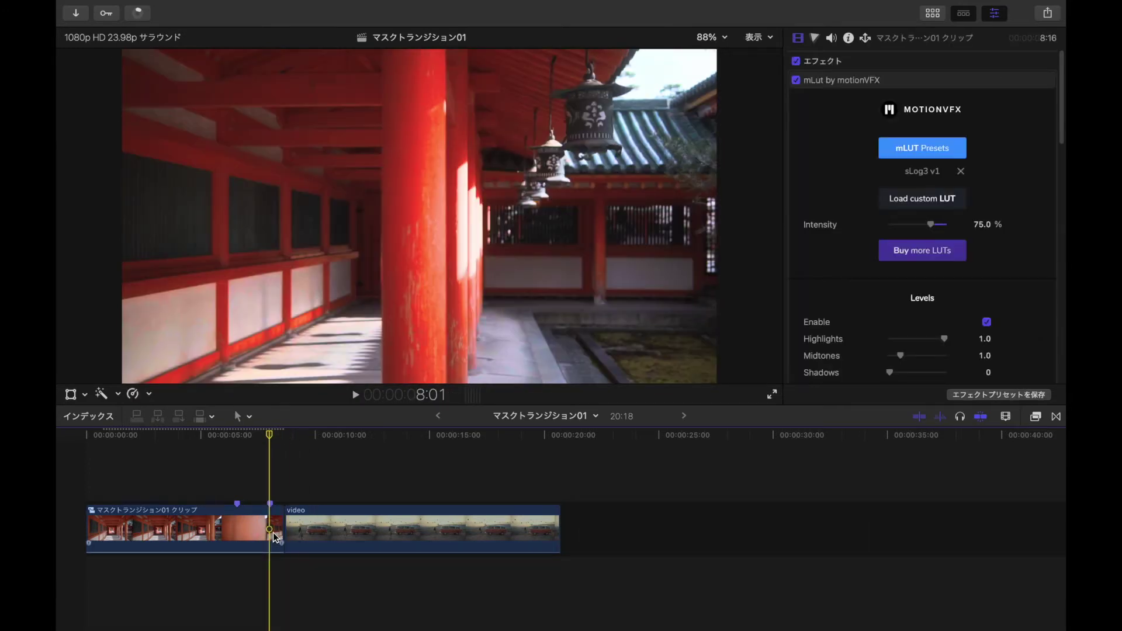
pyautogui.press('b')
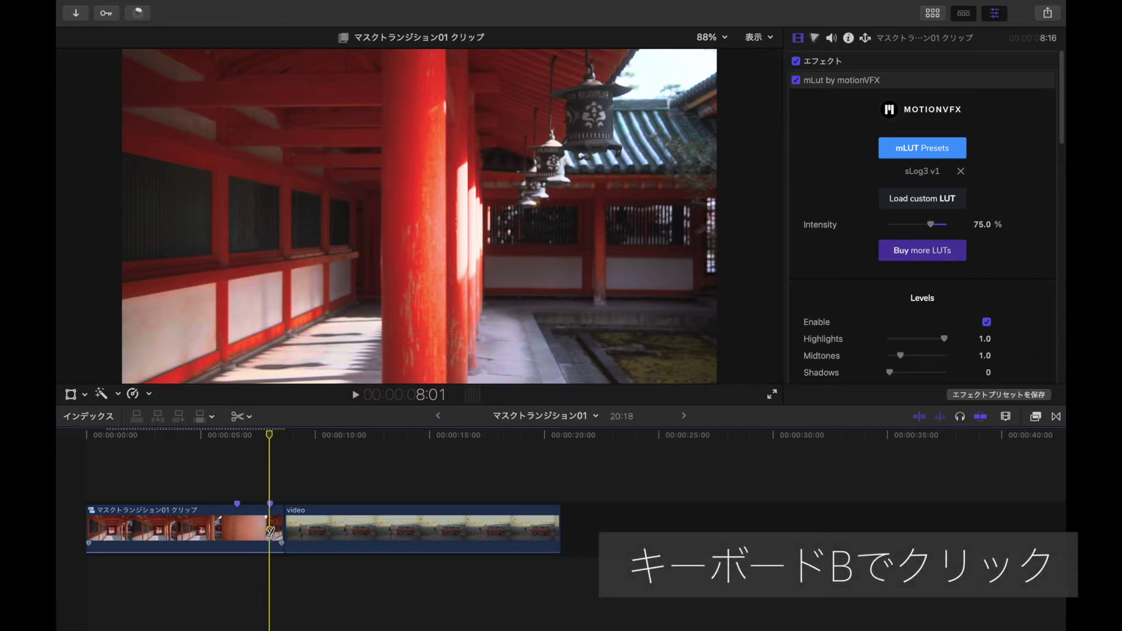
pyautogui.click(270, 532)
pyautogui.press('a')
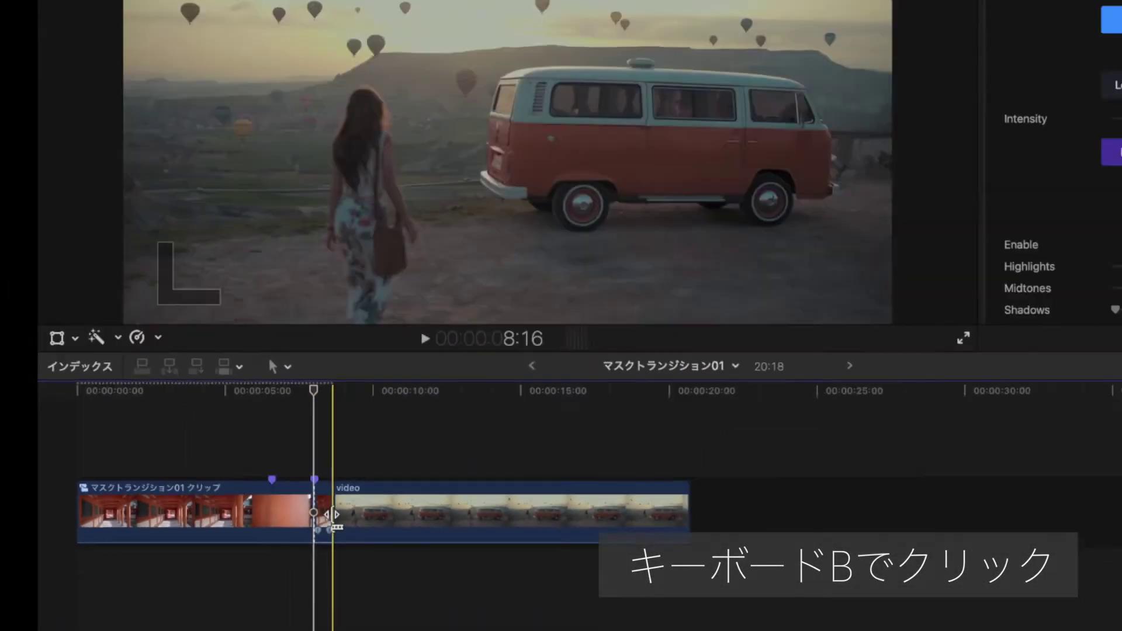
pyautogui.click(279, 531)
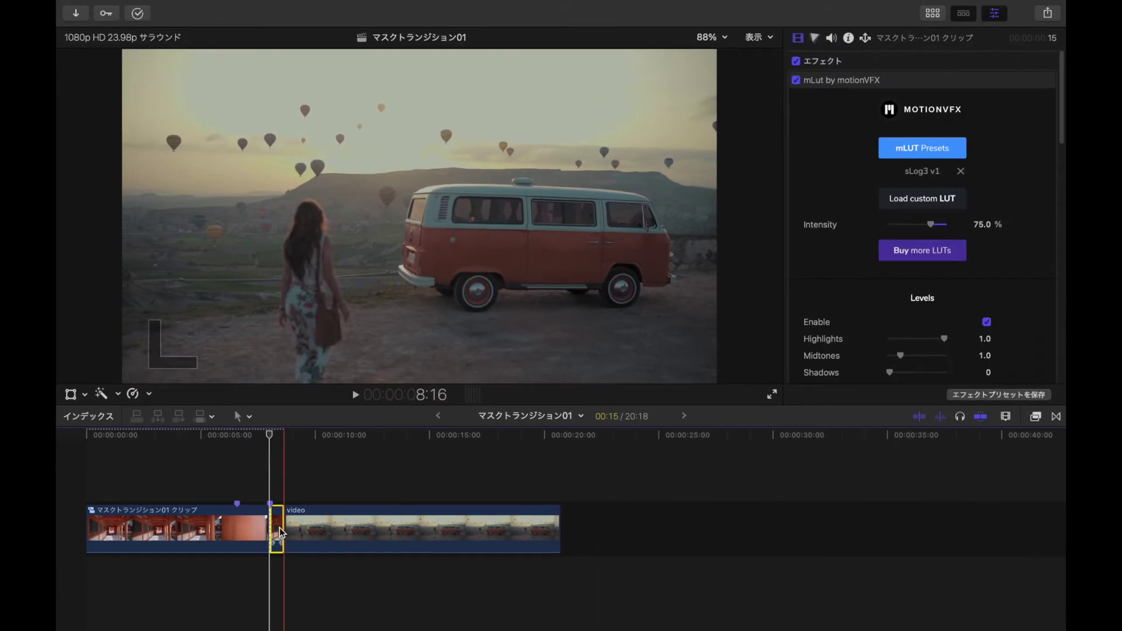
pyautogui.press('Delete')
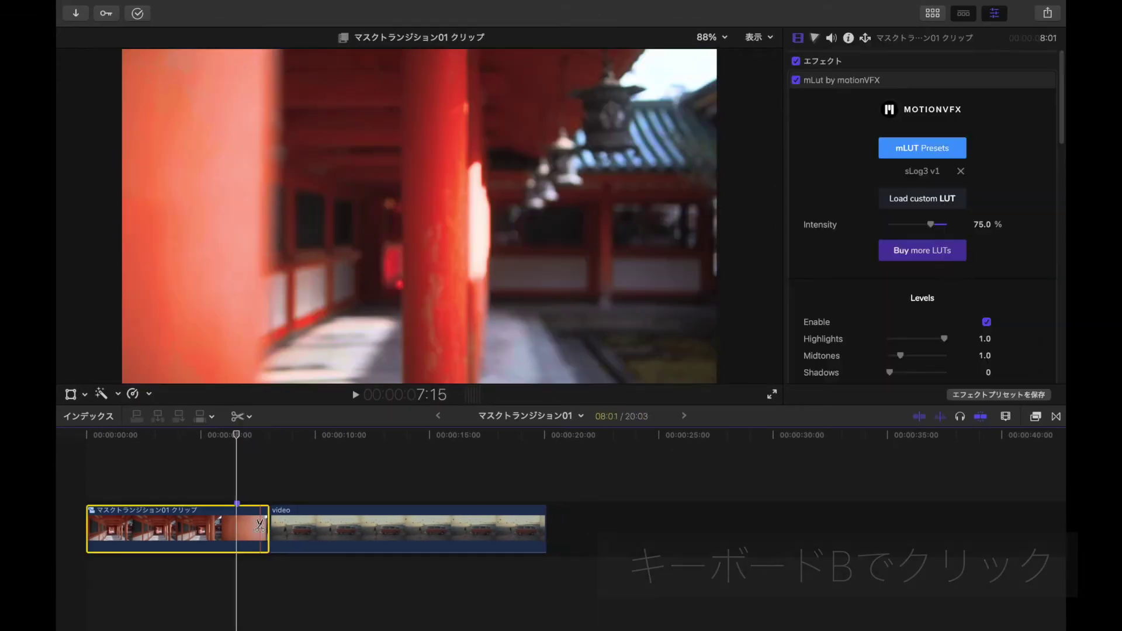
pyautogui.press('b')
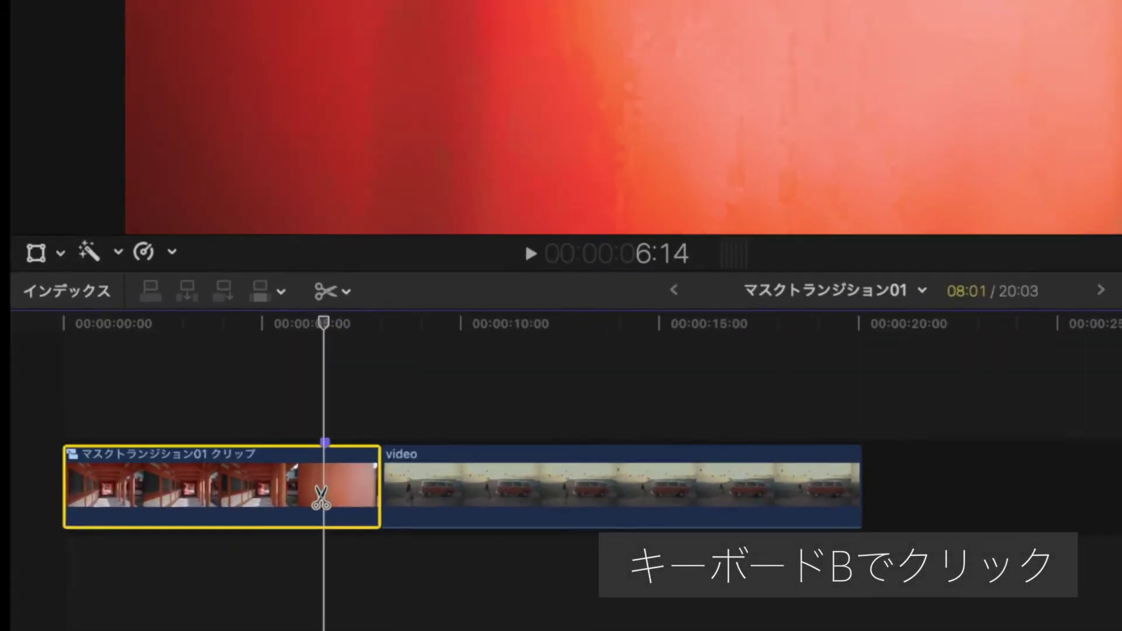
pyautogui.click(322, 497)
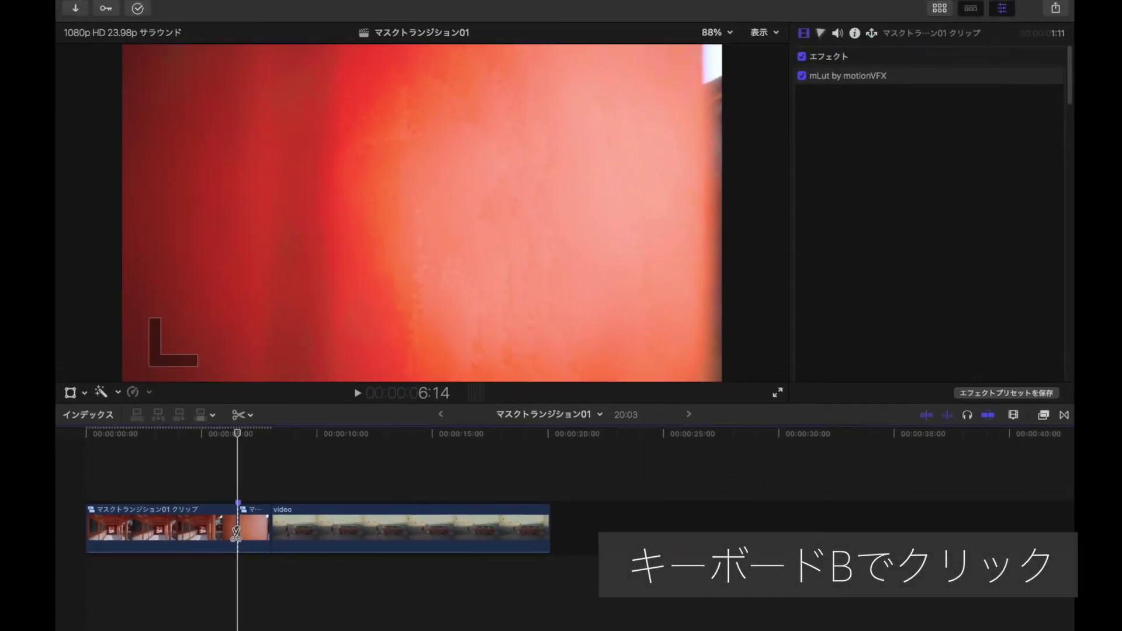
# Step: Select the short pillar piece and preview the pillar section from about 5:16
pyautogui.press('a')
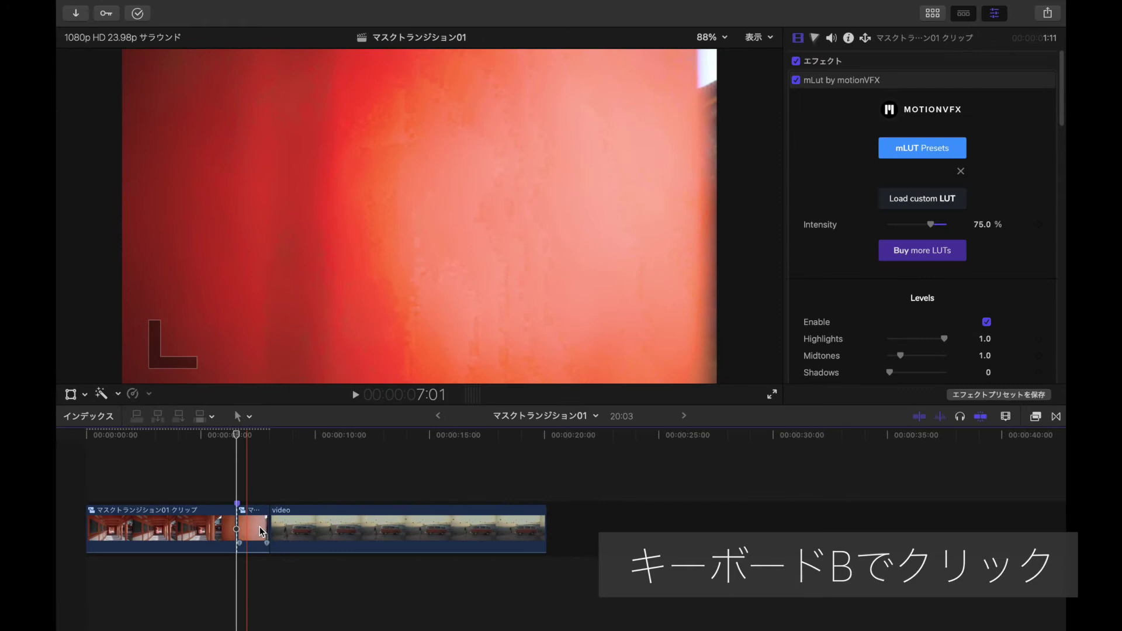
pyautogui.click(240, 536)
pyautogui.moveTo(237, 441); pyautogui.dragTo(214, 439)
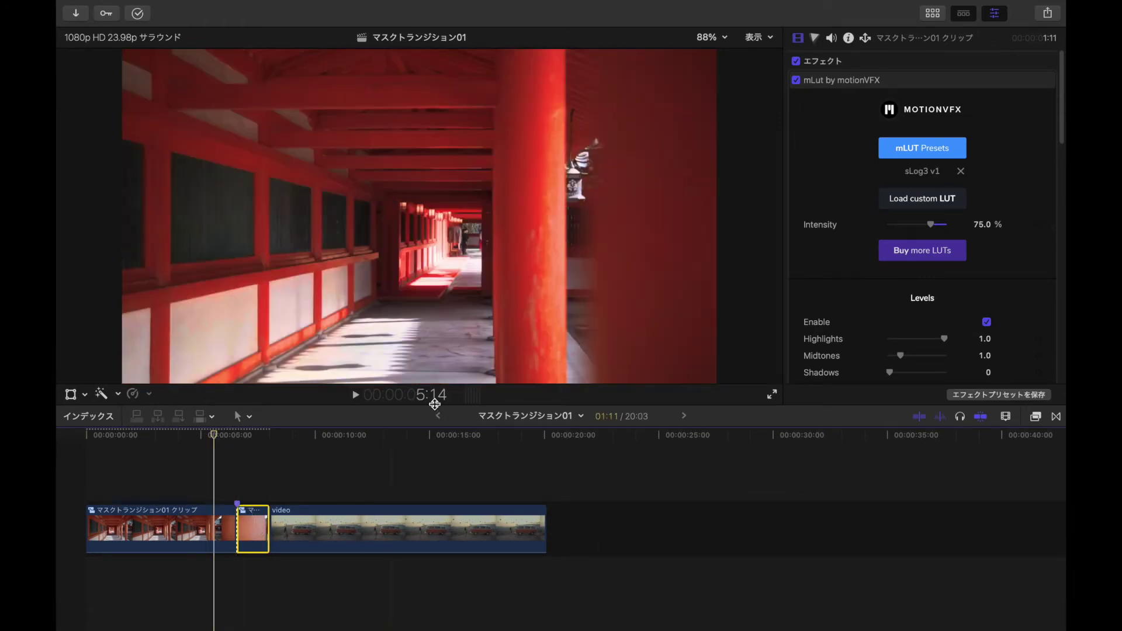
pyautogui.click(356, 395)
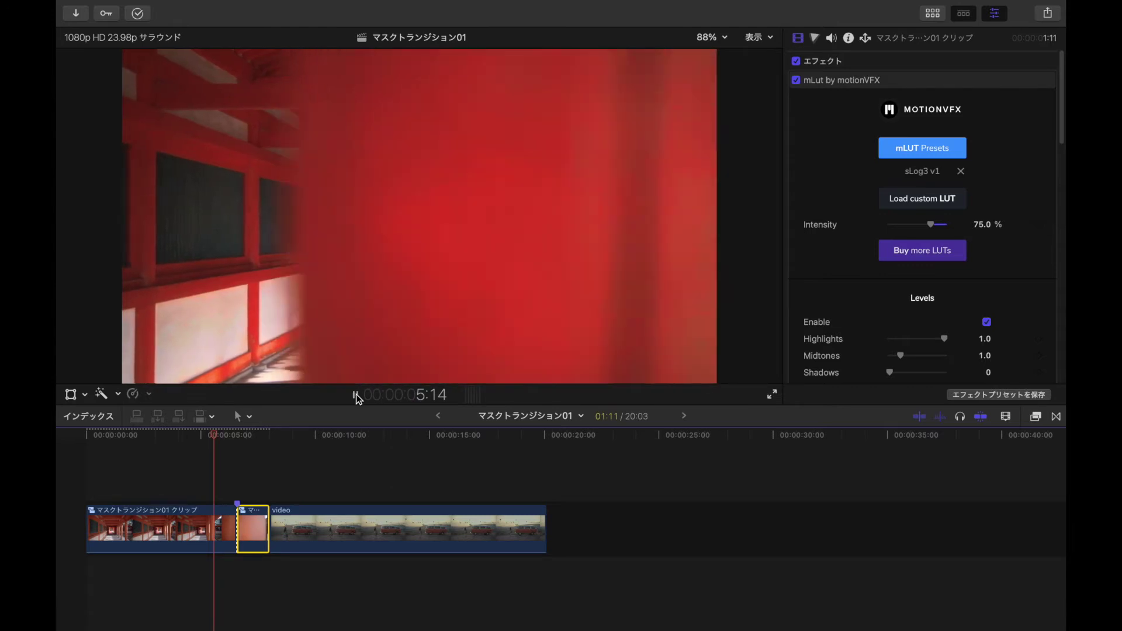
pyautogui.click(355, 394)
# Step: Retime the short pillar piece to Fast 2x (200%), play it back, and return to 5:14
pyautogui.moveTo(282, 438); pyautogui.dragTo(256, 479)
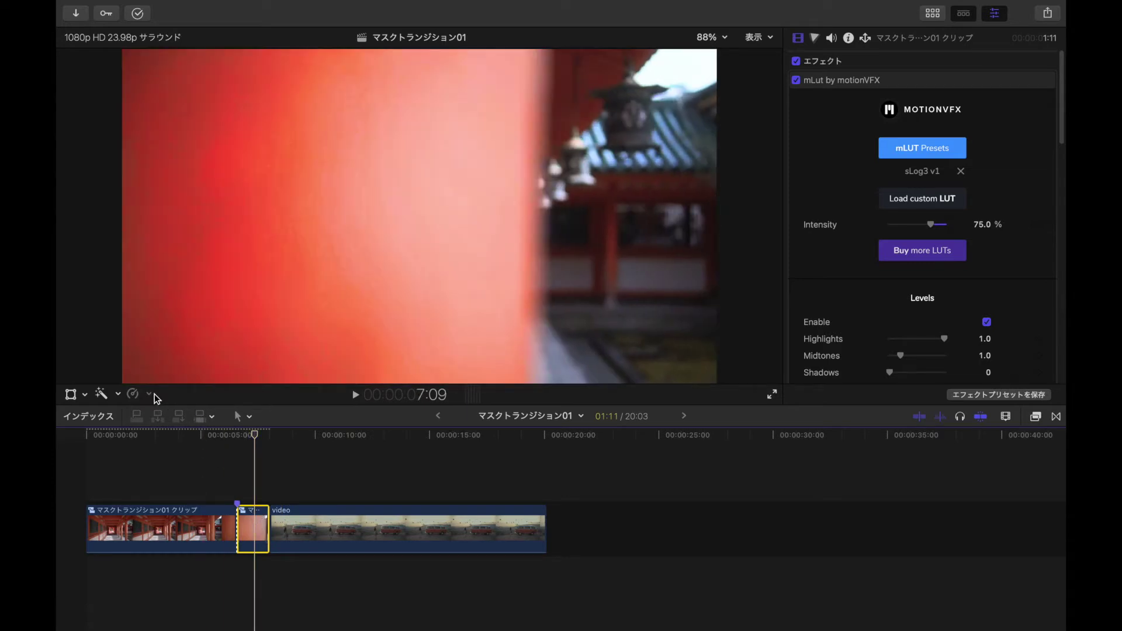
pyautogui.click(133, 393)
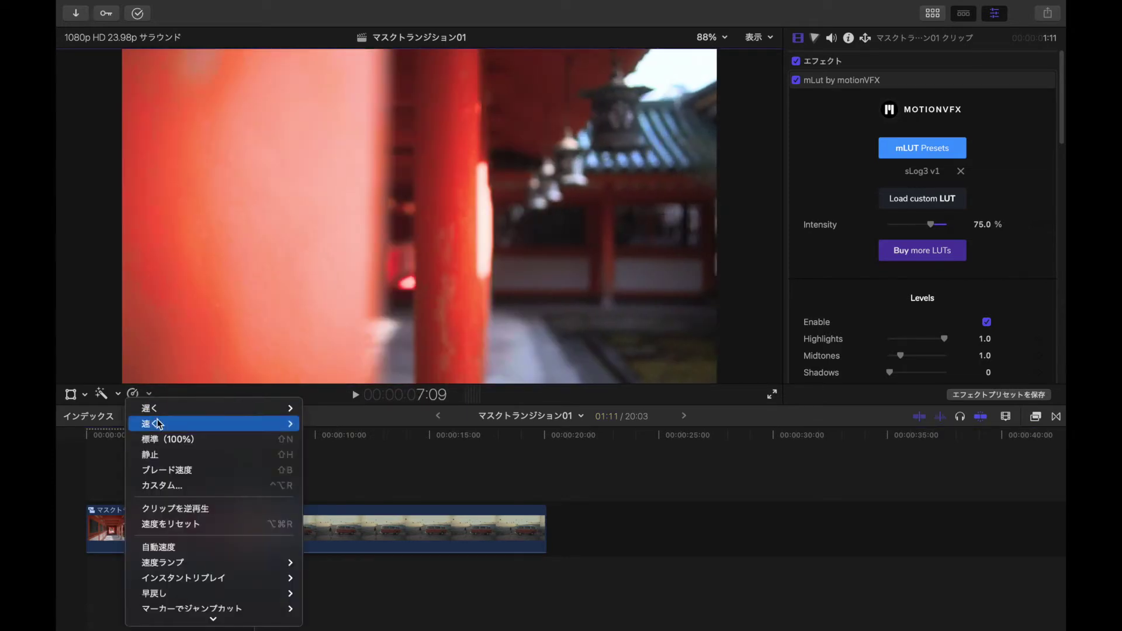
pyautogui.moveTo(251, 423)
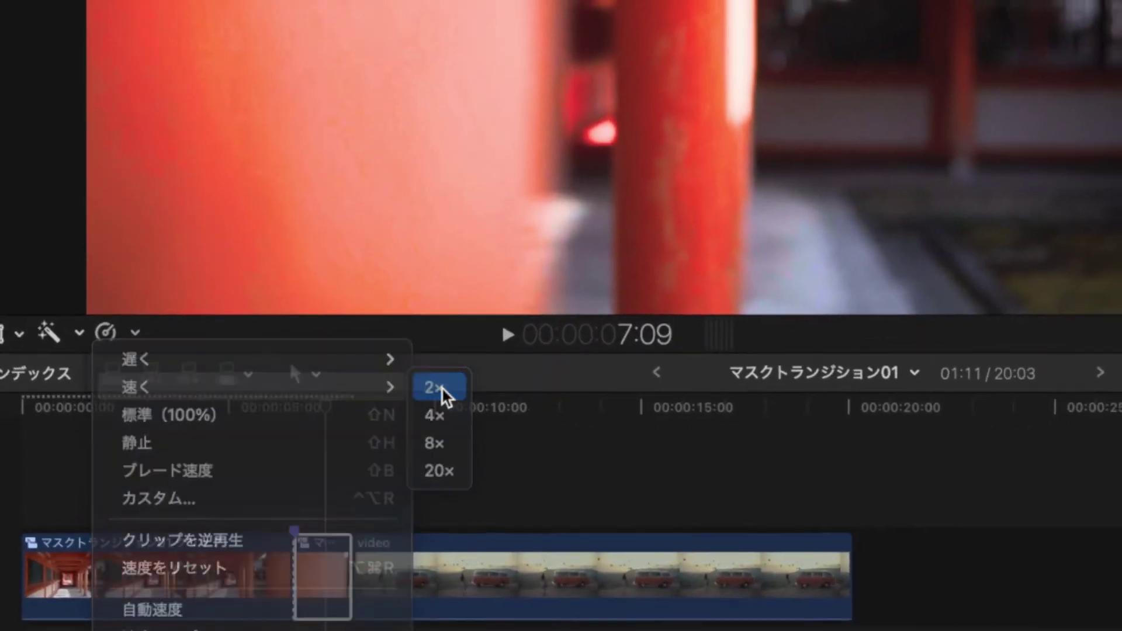
pyautogui.click(442, 386)
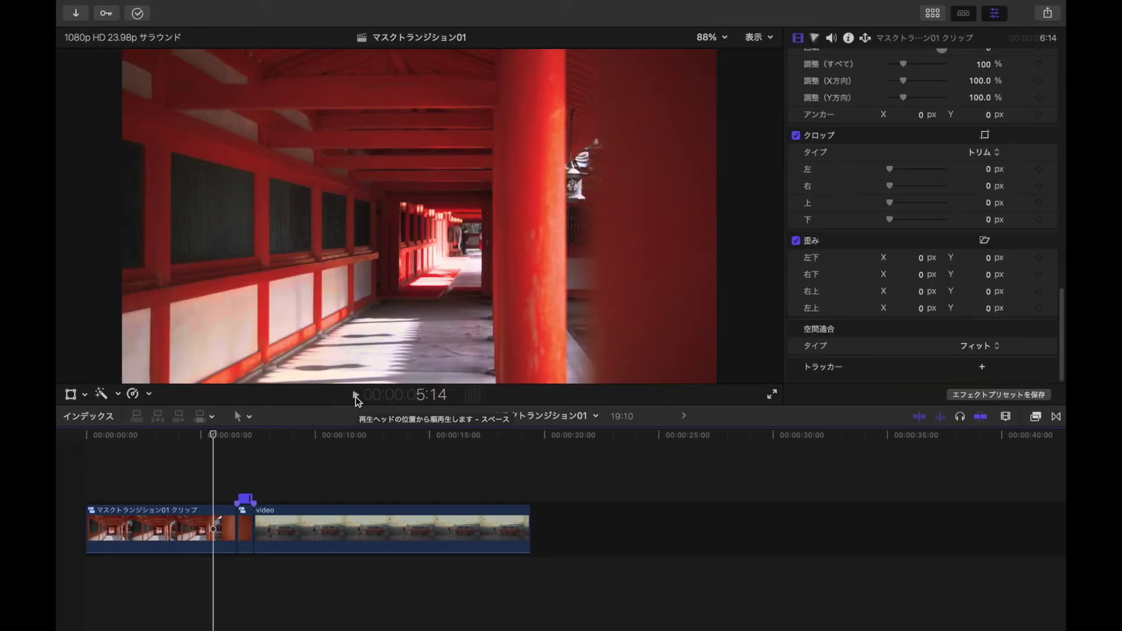
pyautogui.click(355, 397)
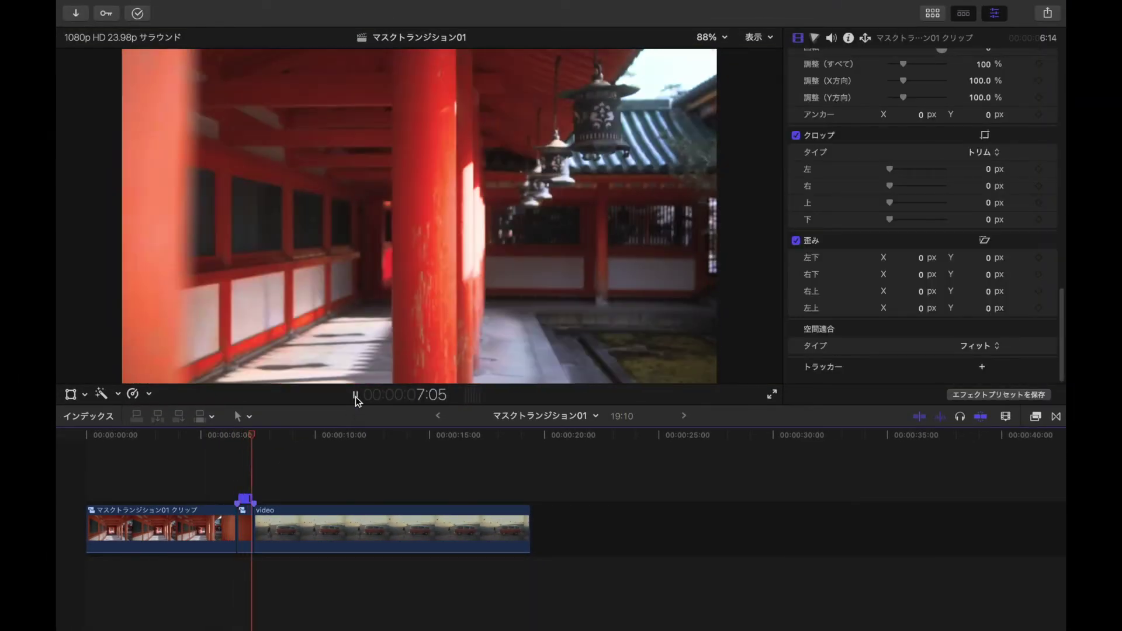
pyautogui.click(355, 397)
pyautogui.click(213, 437)
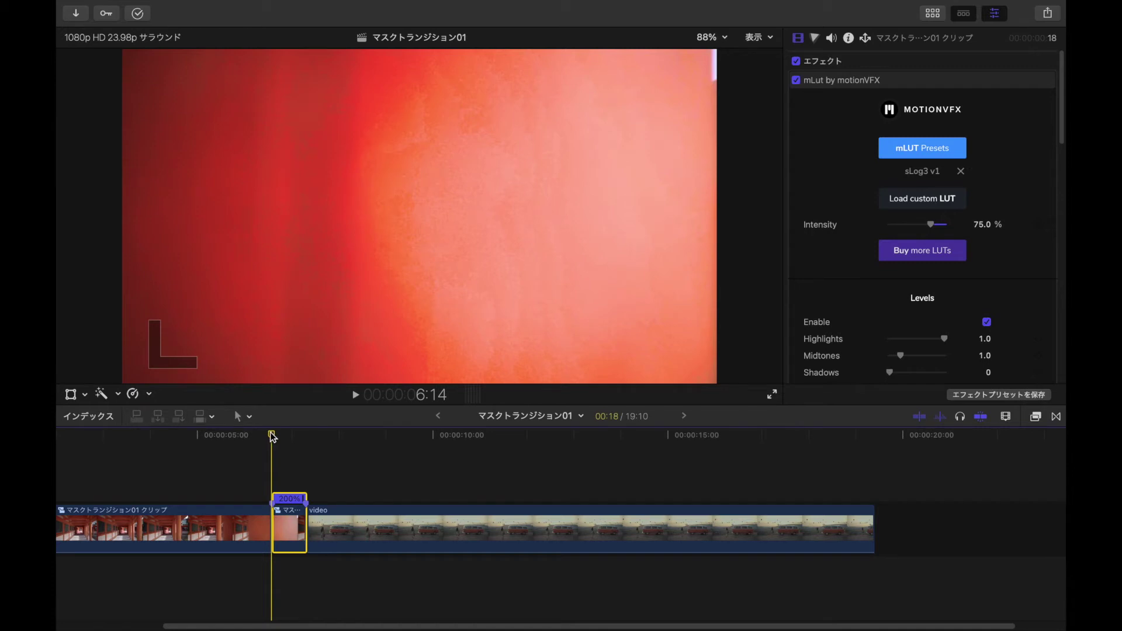
# Step: Apply マスクを描画 (Draw Mask) from the Masks effects to the short 200% pillar piece
pyautogui.press('super+5')
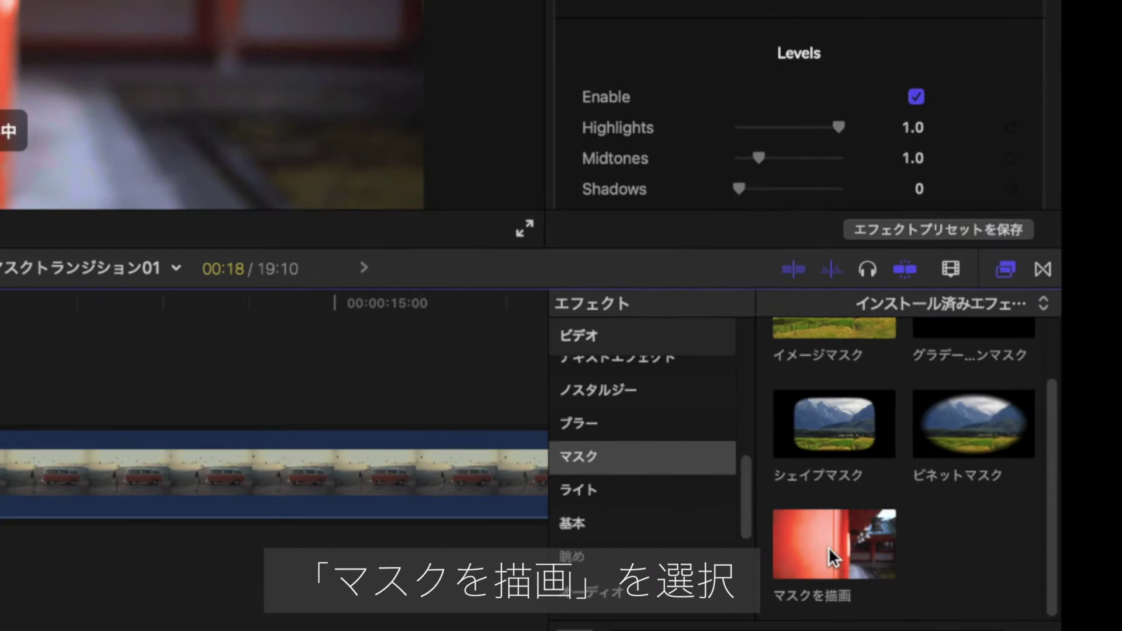
pyautogui.moveTo(940, 579); pyautogui.dragTo(468, 507)
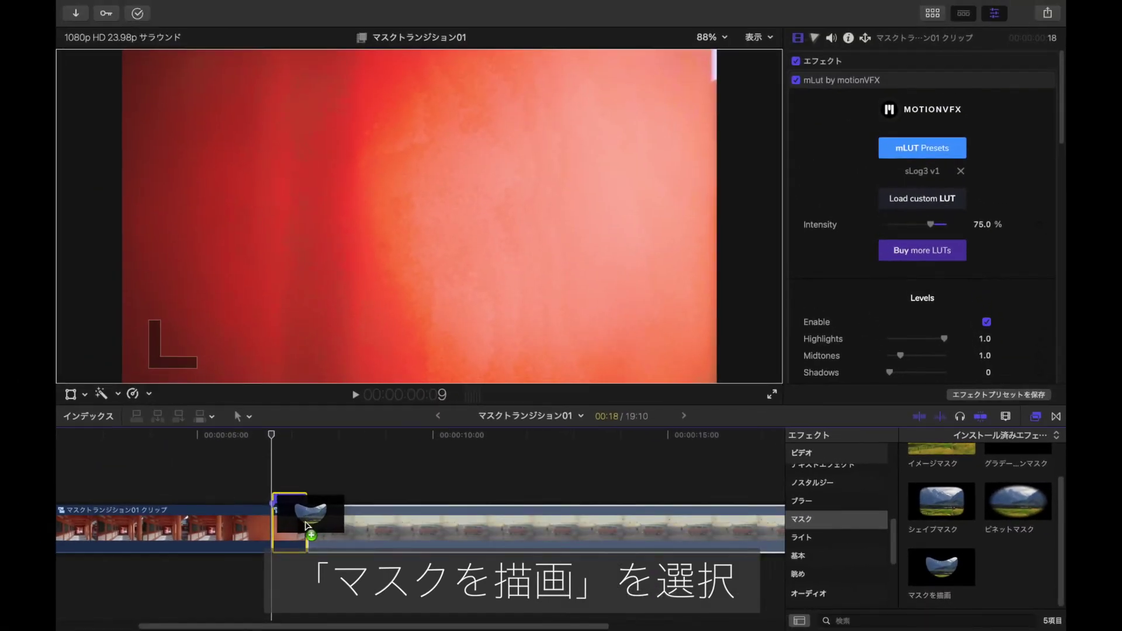
pyautogui.moveTo(354, 490); pyautogui.dragTo(286, 542)
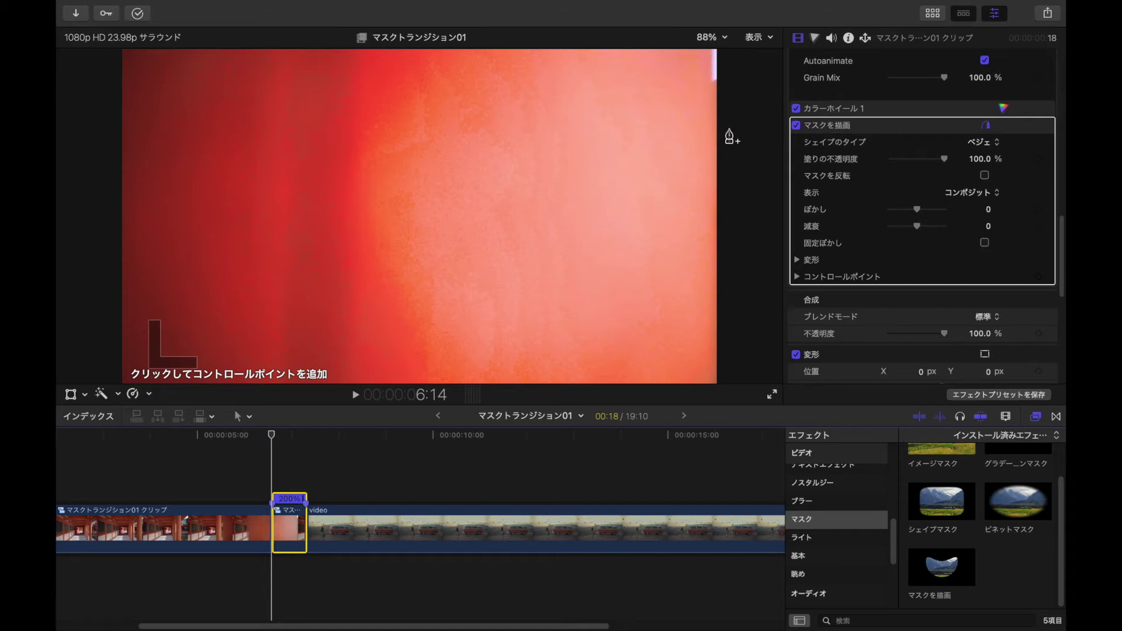
pyautogui.click(722, 39)
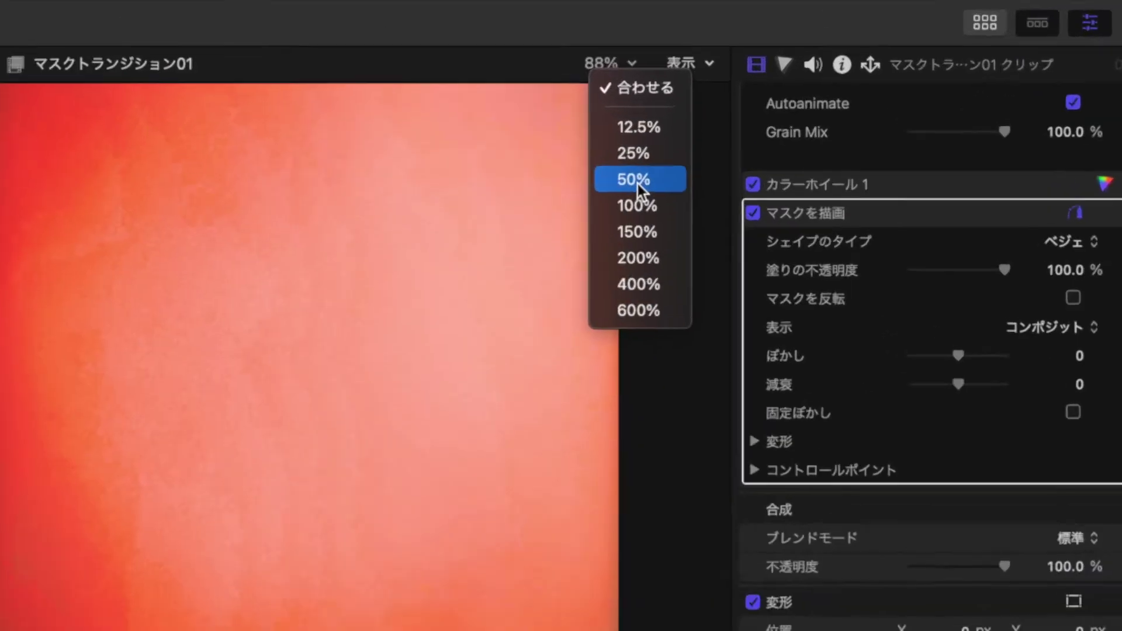
# Step: At 50% viewer zoom, draw a tall four-point mask right of the frame and keyframe its shape
pyautogui.click(726, 105)
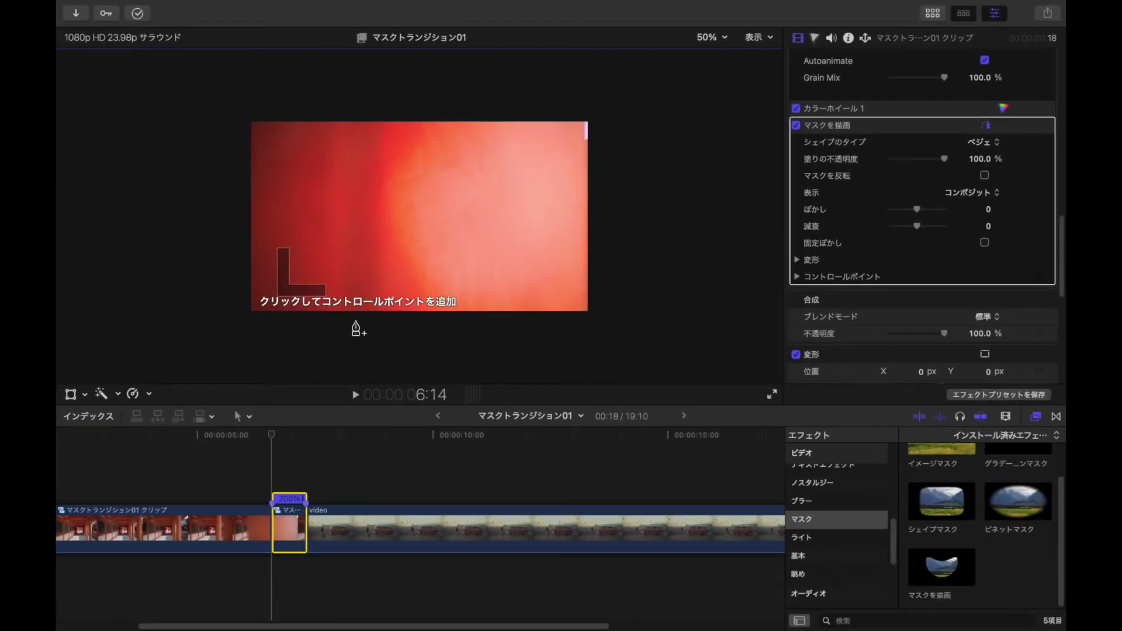
pyautogui.click(583, 99)
pyautogui.click(592, 244)
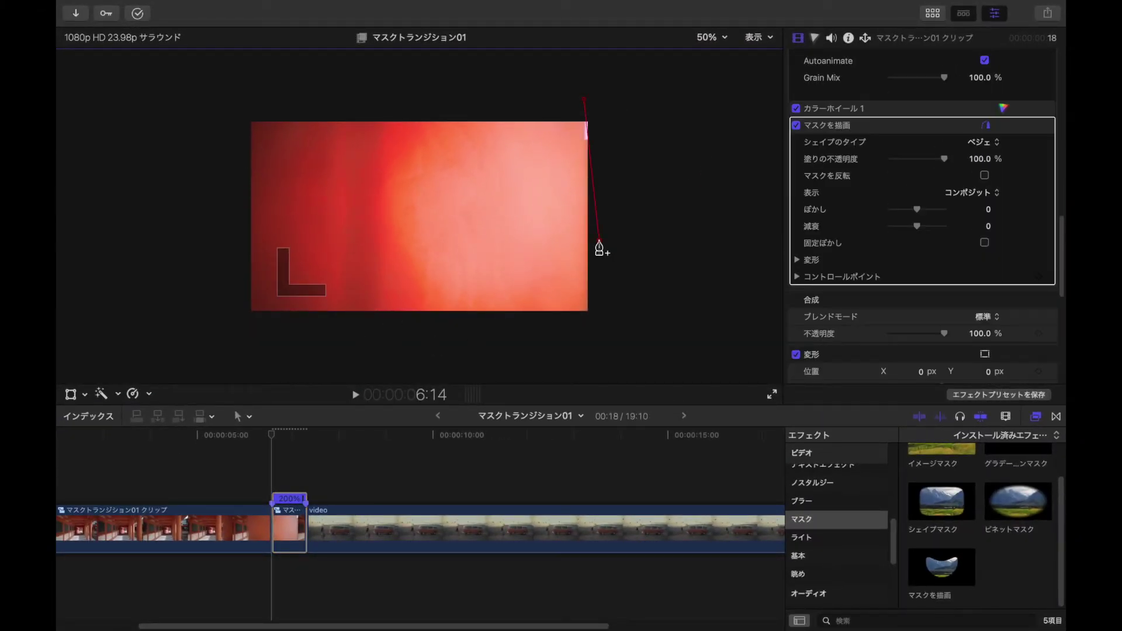
pyautogui.click(684, 246)
pyautogui.click(676, 96)
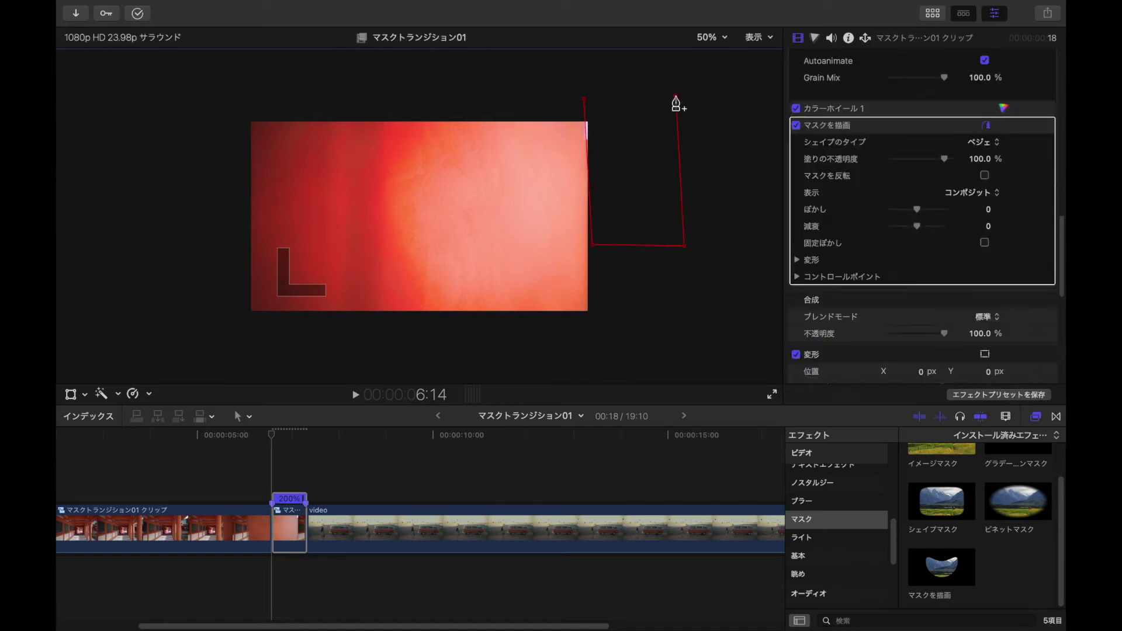
pyautogui.click(584, 99)
pyautogui.moveTo(592, 245); pyautogui.dragTo(603, 351)
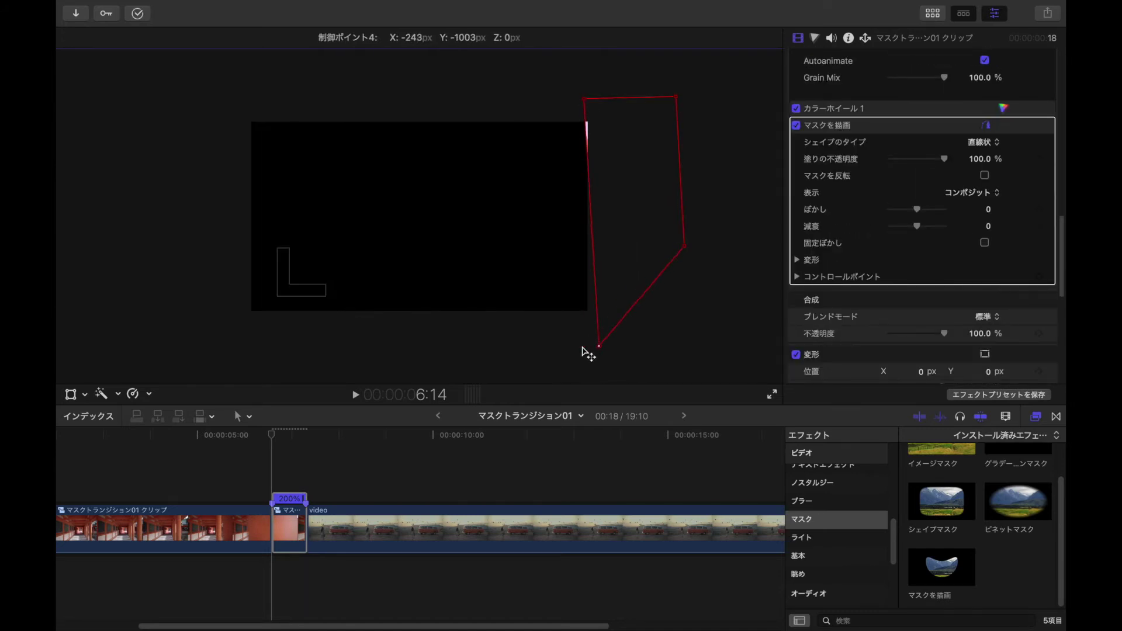
pyautogui.moveTo(684, 246); pyautogui.dragTo(689, 350)
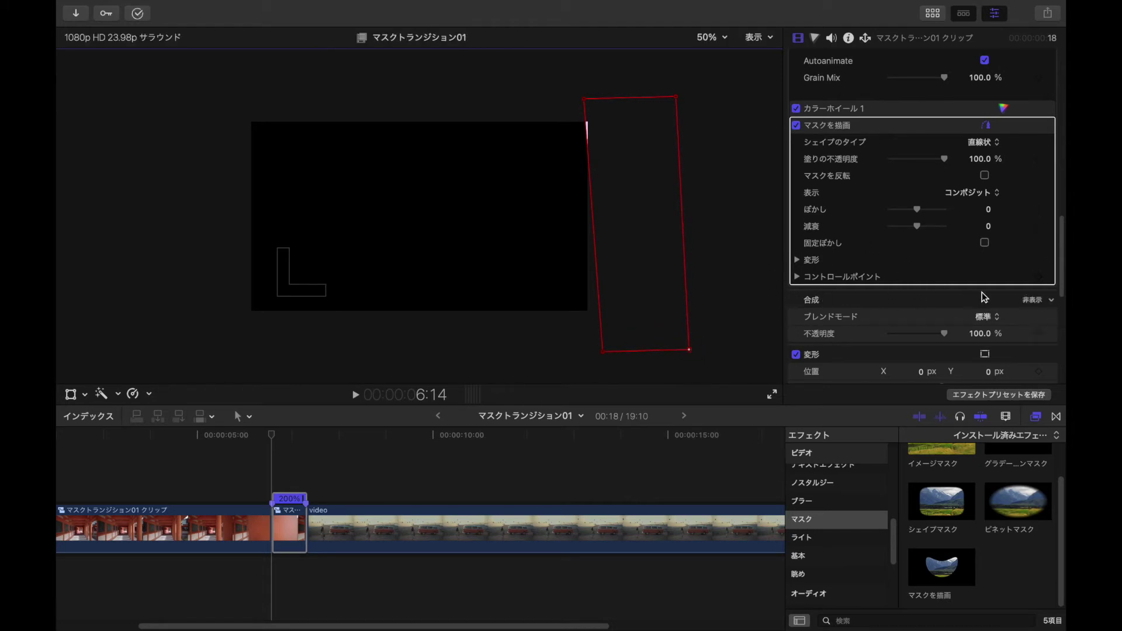
pyautogui.click(1039, 278)
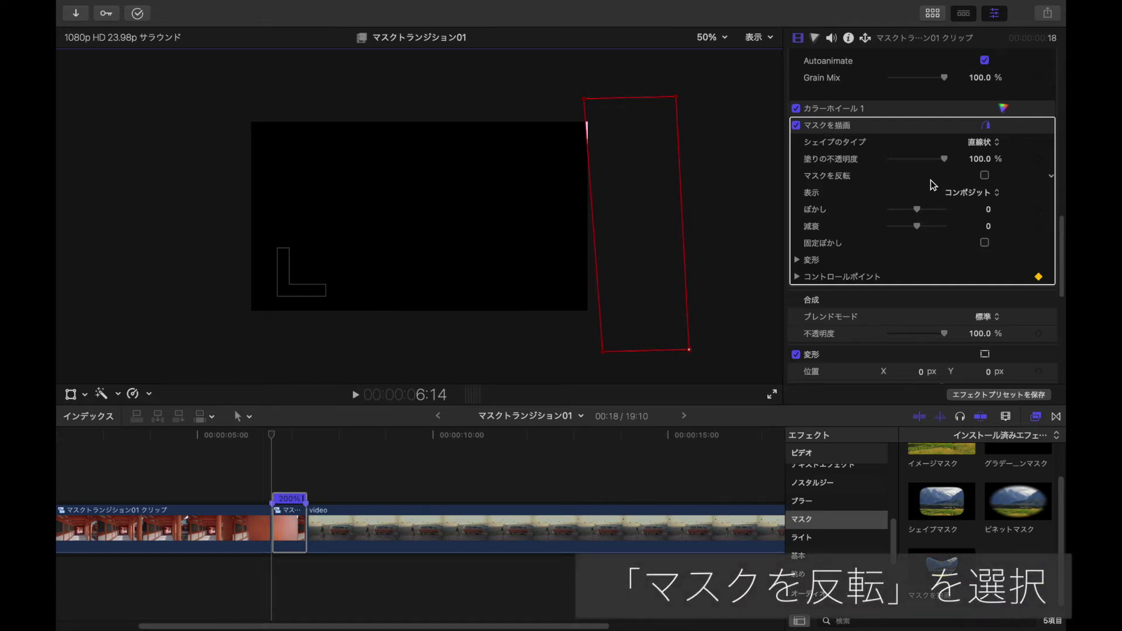
# Step: Enable マスクを反転 (Invert Mask) so the pillar shows again, then step forward one frame
pyautogui.click(985, 175)
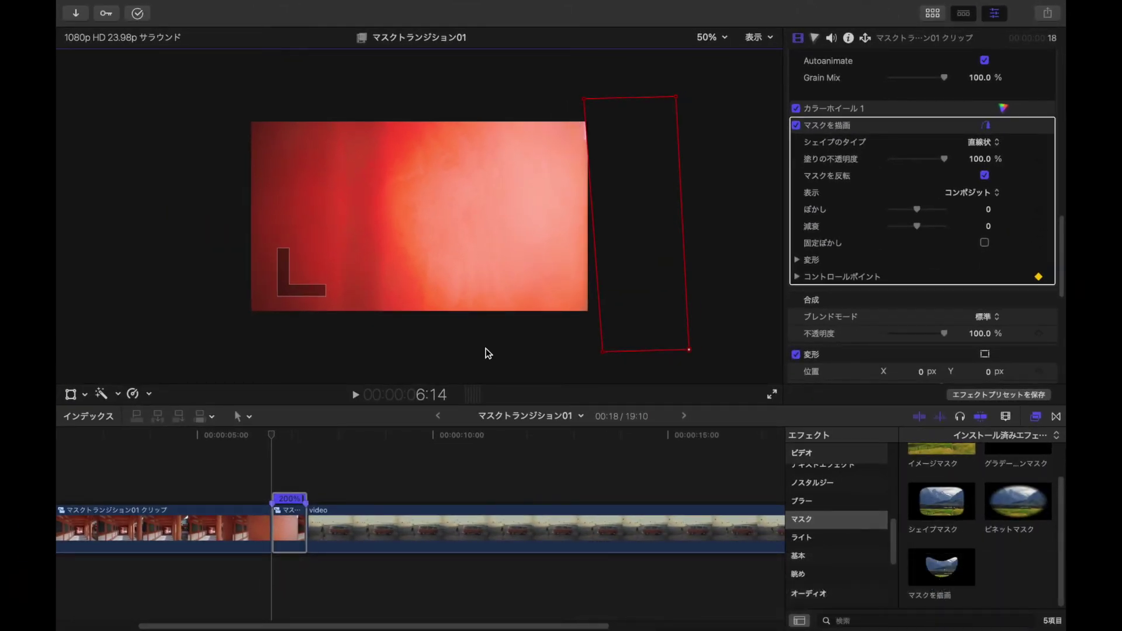
pyautogui.press('Right')
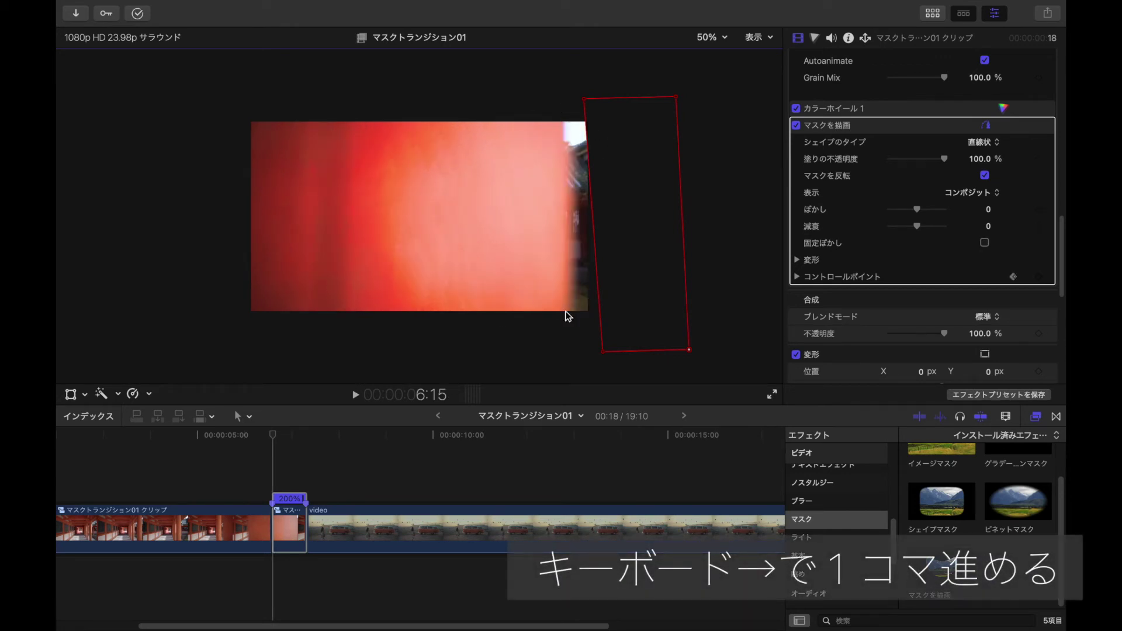
# Step: Keyframe the mask's left corners moving leftward frame by frame across the red pillar
pyautogui.moveTo(586, 102); pyautogui.dragTo(558, 101)
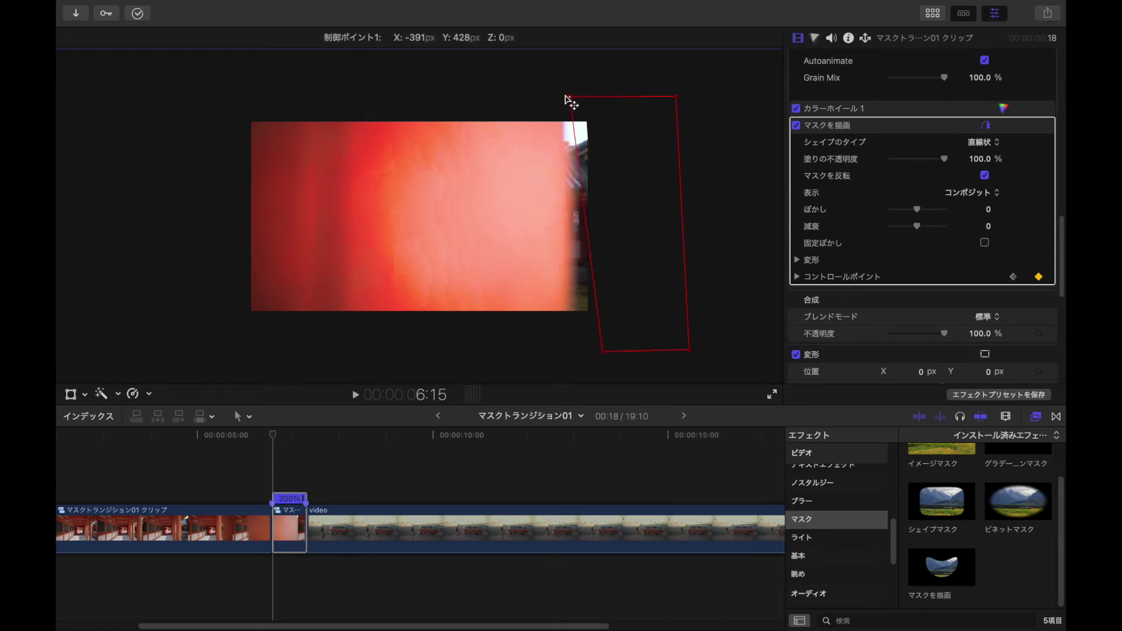
pyautogui.moveTo(570, 97); pyautogui.dragTo(560, 98)
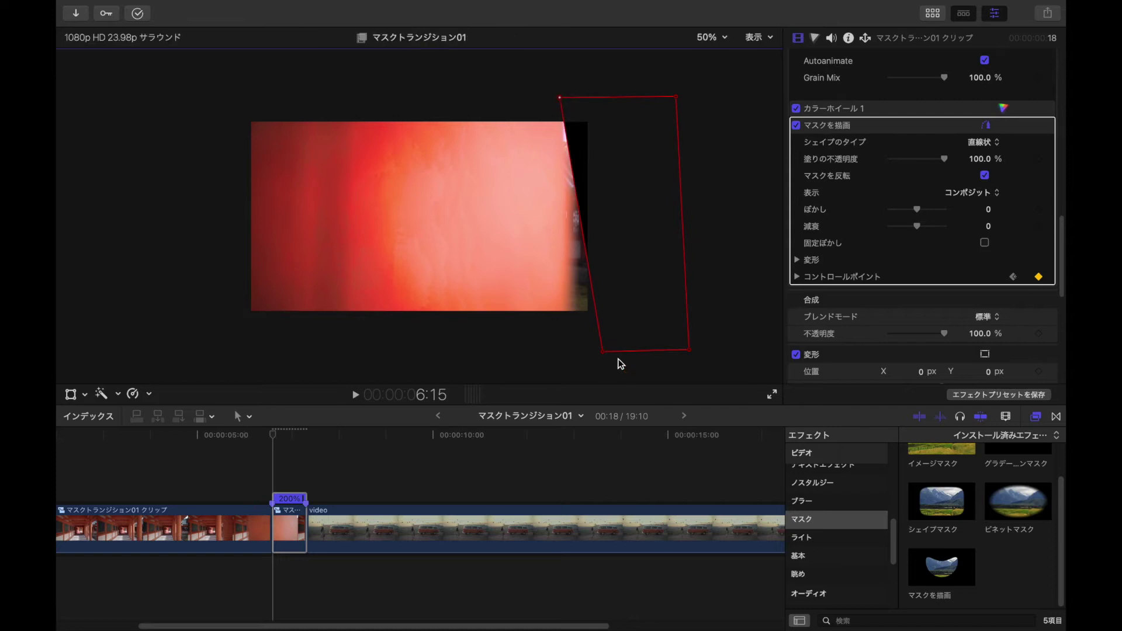
pyautogui.moveTo(584, 351); pyautogui.dragTo(575, 353)
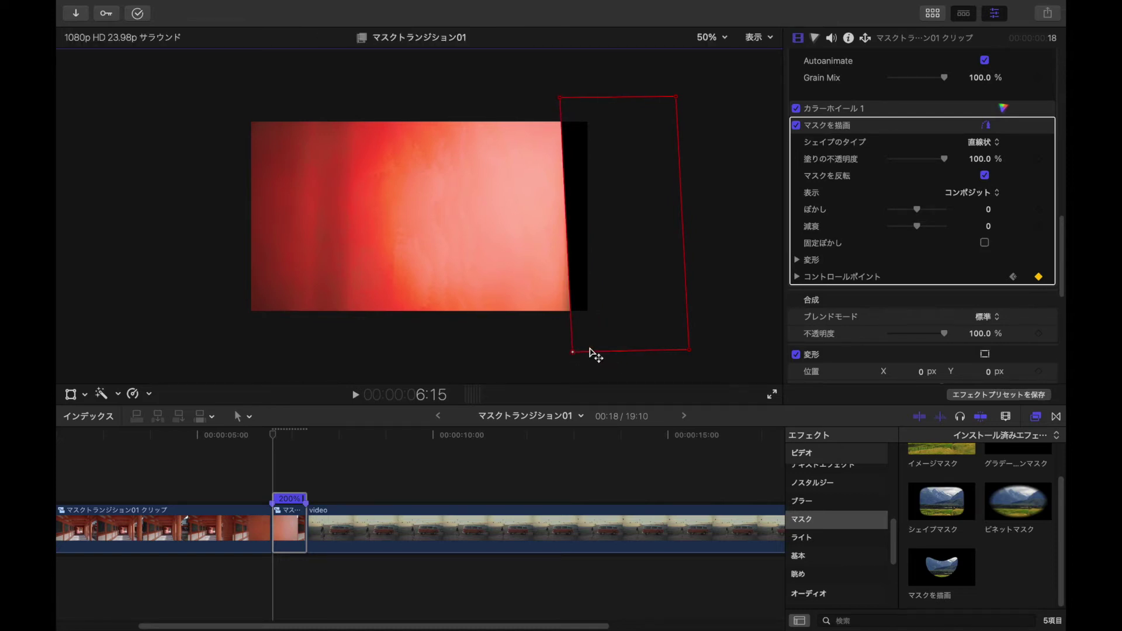
pyautogui.press('Right')
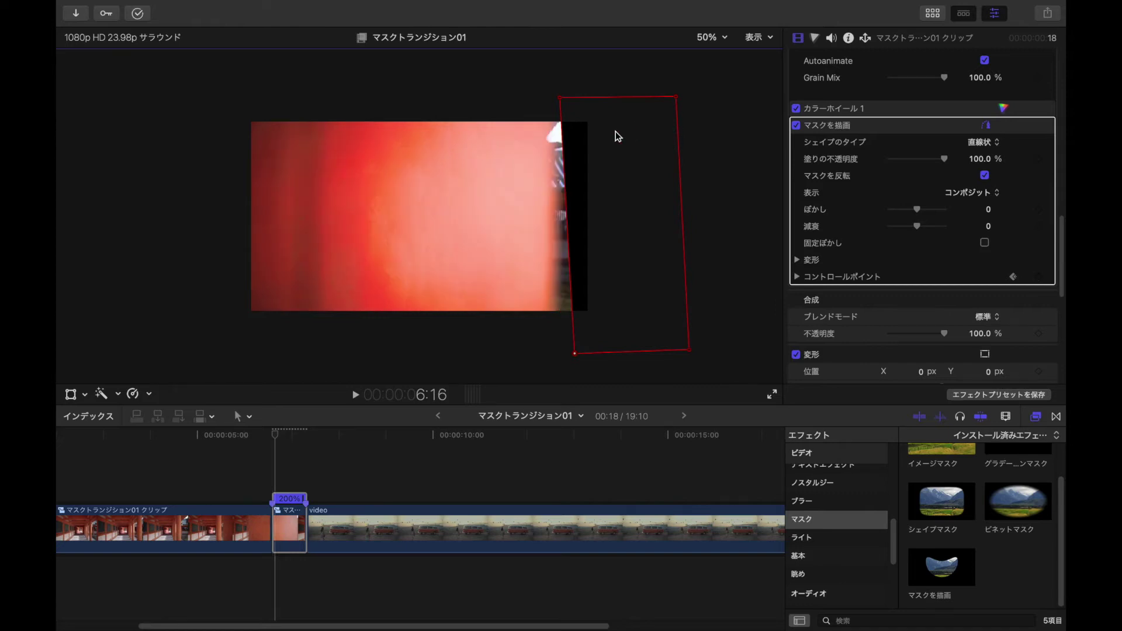
pyautogui.moveTo(558, 99); pyautogui.dragTo(546, 98)
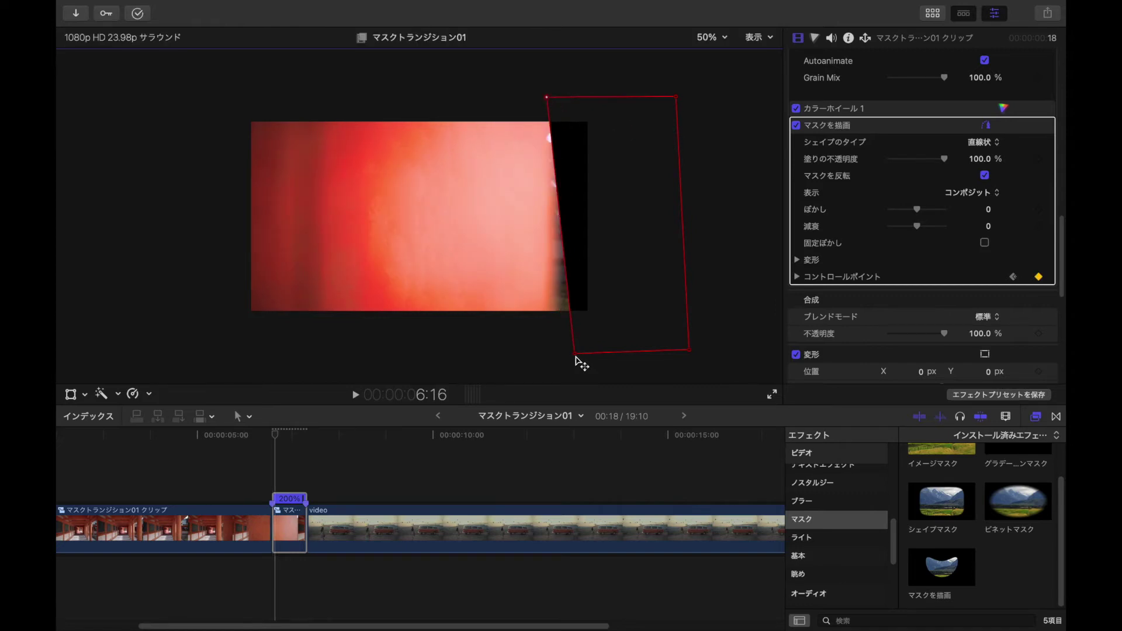
pyautogui.moveTo(574, 354); pyautogui.dragTo(556, 353)
pyautogui.press('Right')
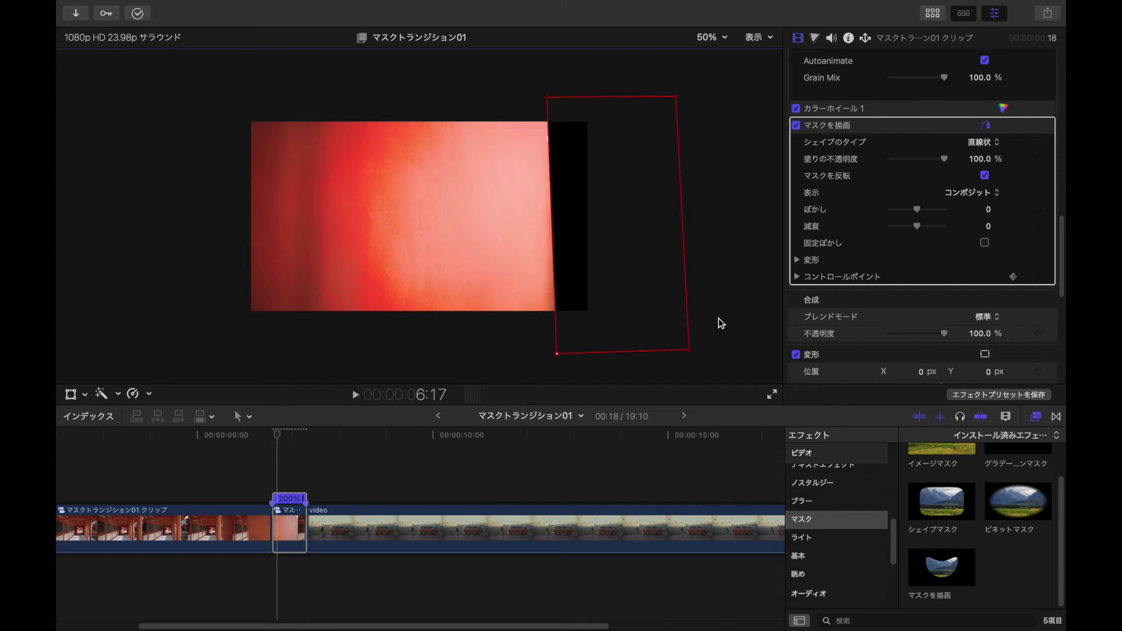
pyautogui.moveTo(547, 98); pyautogui.dragTo(535, 97)
pyautogui.moveTo(556, 354); pyautogui.dragTo(537, 351)
pyautogui.press('Right')
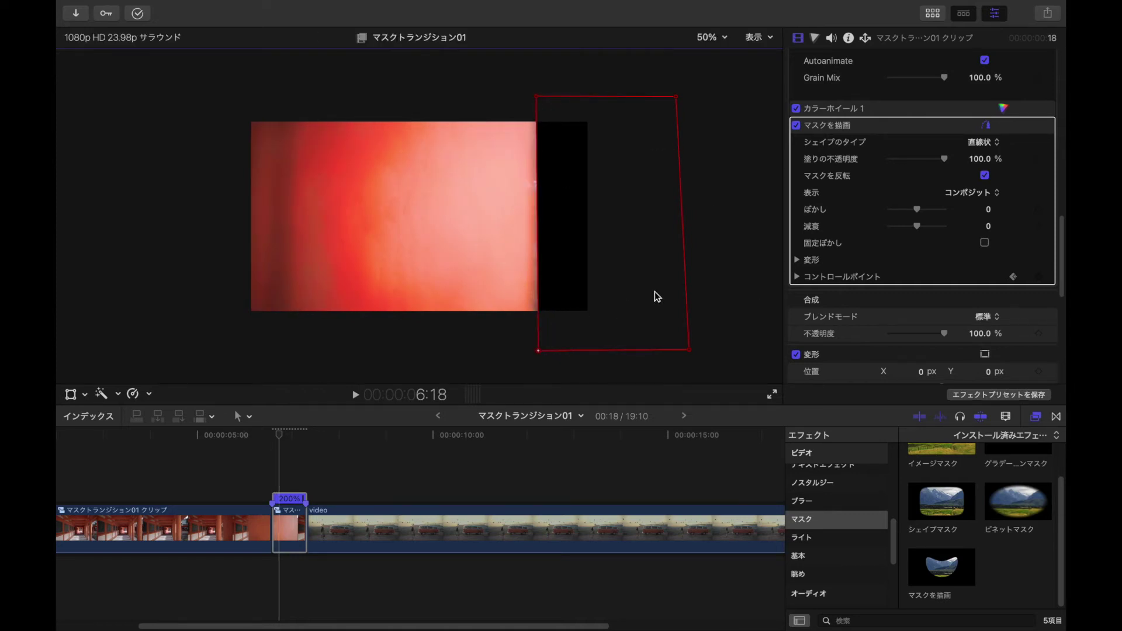
pyautogui.moveTo(536, 97); pyautogui.dragTo(520, 95)
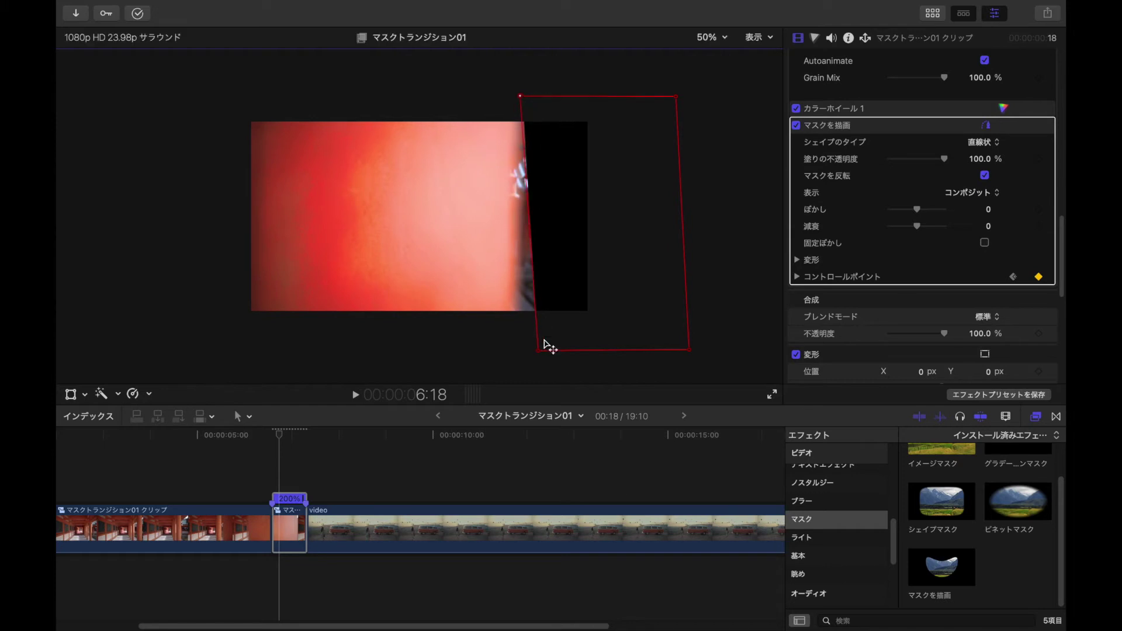
pyautogui.moveTo(537, 351); pyautogui.dragTo(522, 350)
pyautogui.press('Right')
pyautogui.moveTo(520, 95); pyautogui.dragTo(508, 93)
pyautogui.moveTo(522, 349); pyautogui.dragTo(473, 340)
pyautogui.press('Right')
pyautogui.moveTo(507, 93); pyautogui.dragTo(460, 88)
pyautogui.press('Right')
pyautogui.moveTo(473, 340); pyautogui.dragTo(459, 342)
pyautogui.press('Right')
pyautogui.moveTo(460, 88); pyautogui.dragTo(438, 93)
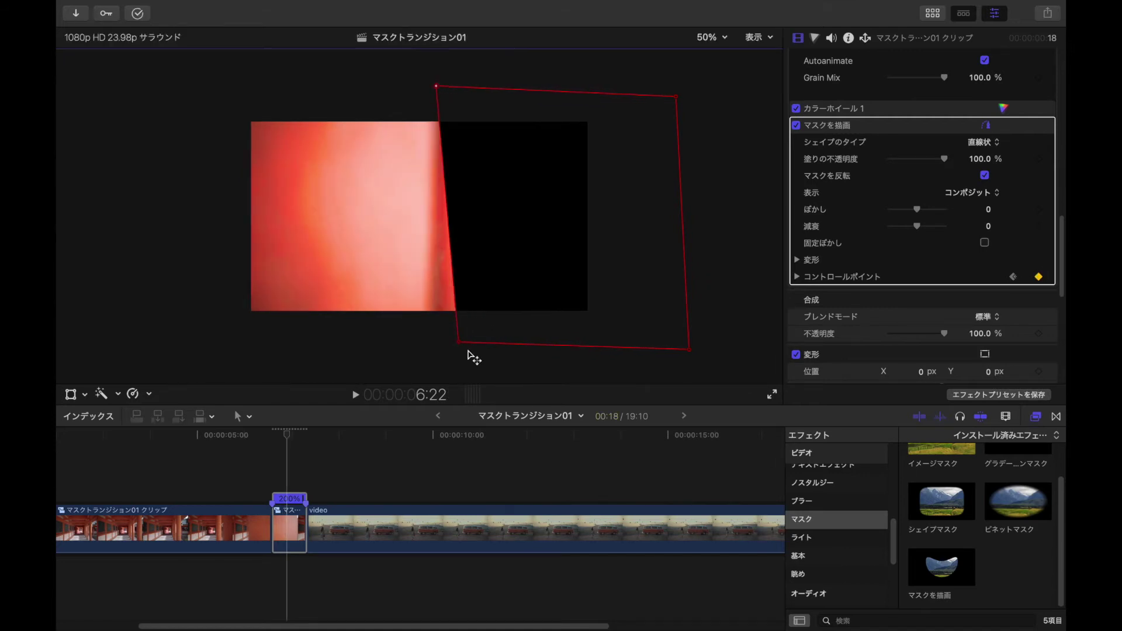
pyautogui.moveTo(458, 342); pyautogui.dragTo(436, 347)
# Step: Continue sweeping the mask's left edge leftward each frame past the frame edge until the van appears
pyautogui.press('Right')
pyautogui.moveTo(439, 93); pyautogui.dragTo(413, 91)
pyautogui.moveTo(433, 349); pyautogui.dragTo(409, 350)
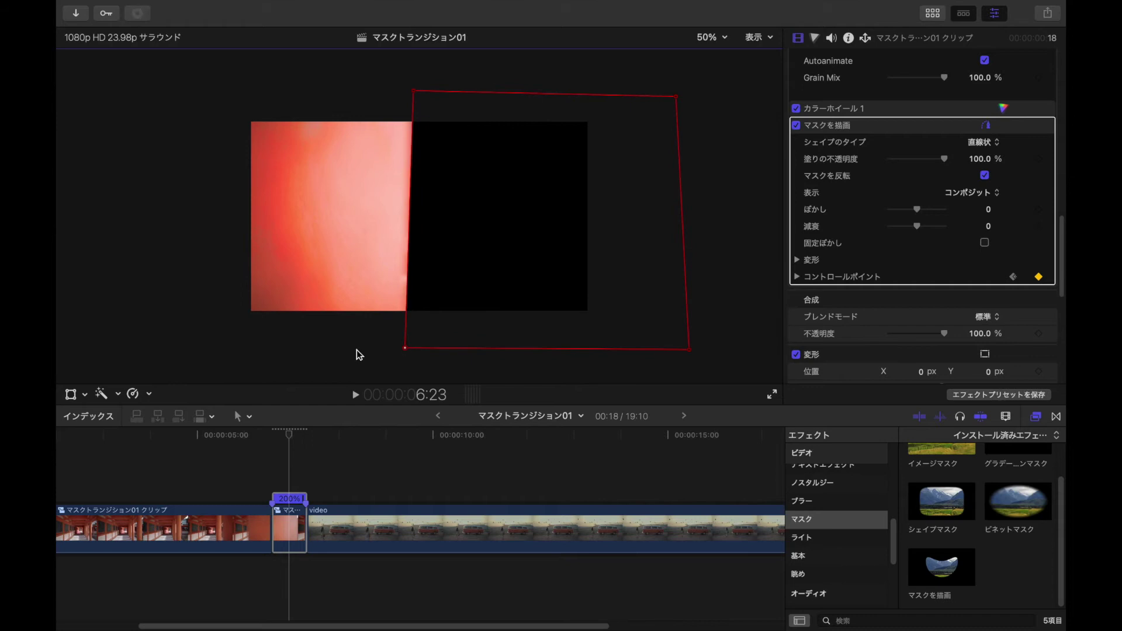
pyautogui.press('Right')
pyautogui.moveTo(413, 90); pyautogui.dragTo(389, 94)
pyautogui.moveTo(409, 350); pyautogui.dragTo(380, 349)
pyautogui.press('Right')
pyautogui.moveTo(389, 94); pyautogui.dragTo(368, 93)
pyautogui.moveTo(381, 349); pyautogui.dragTo(341, 344)
pyautogui.press('Right')
pyautogui.press('Right')
pyautogui.moveTo(368, 94); pyautogui.dragTo(329, 89)
pyautogui.moveTo(341, 344); pyautogui.dragTo(321, 343)
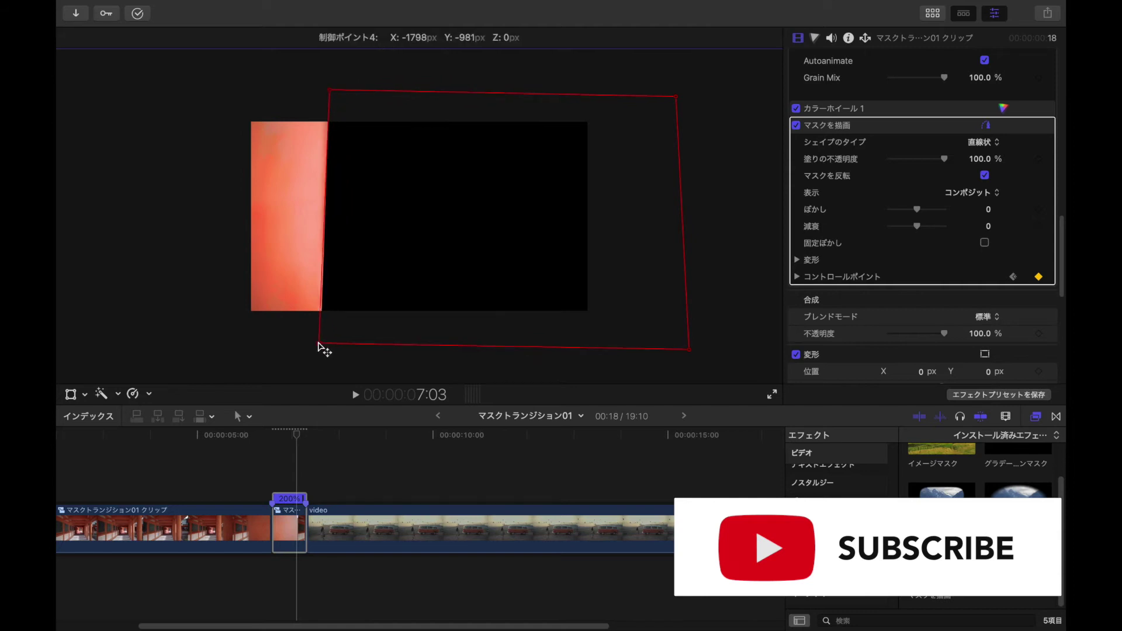
pyautogui.press('Right')
pyautogui.moveTo(329, 89); pyautogui.dragTo(322, 92)
pyautogui.moveTo(320, 344); pyautogui.dragTo(299, 343)
pyautogui.press('Right')
pyautogui.moveTo(322, 93); pyautogui.dragTo(312, 89)
pyautogui.press('Right')
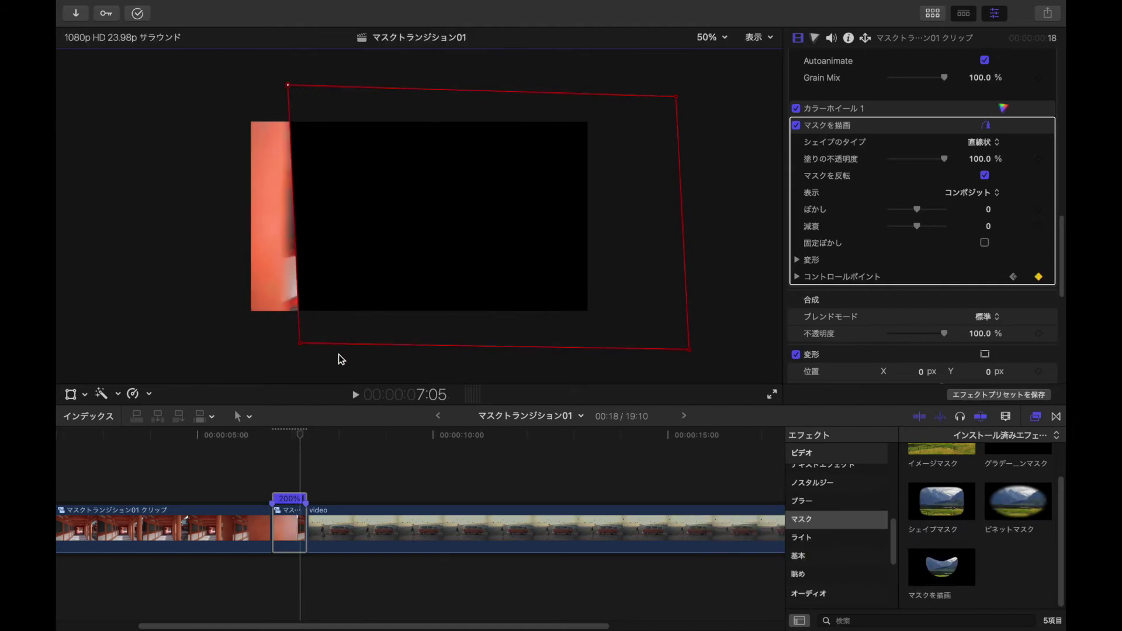
pyautogui.moveTo(299, 343); pyautogui.dragTo(286, 344)
pyautogui.moveTo(309, 88); pyautogui.dragTo(272, 85)
pyautogui.moveTo(286, 345); pyautogui.dragTo(268, 345)
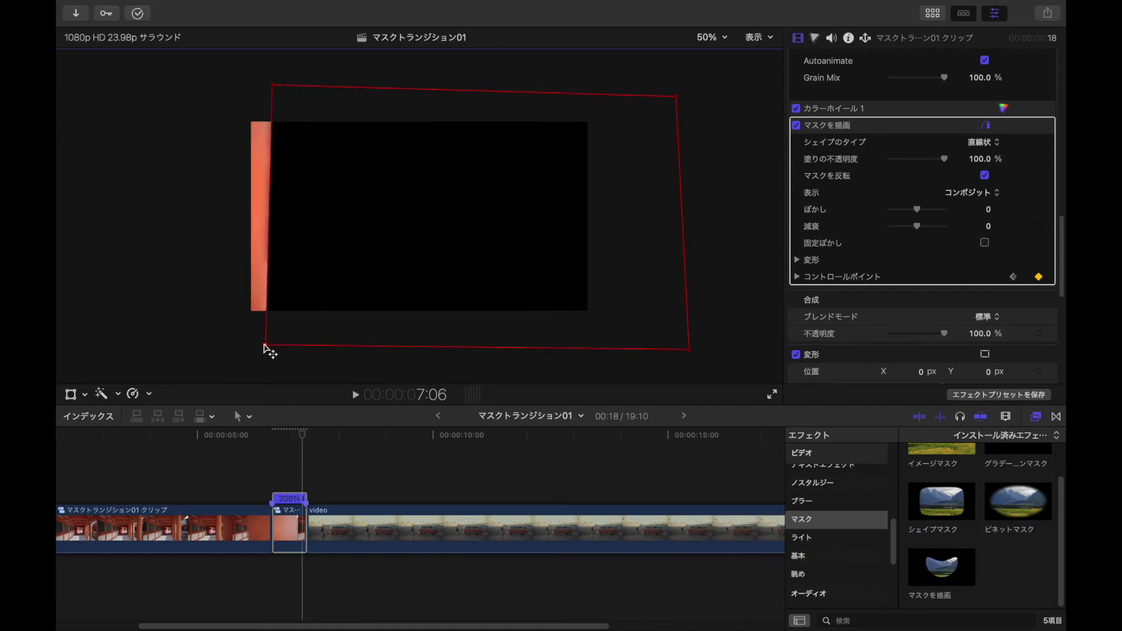
pyautogui.press('Right')
pyautogui.moveTo(266, 86); pyautogui.dragTo(252, 77)
pyautogui.moveTo(268, 345); pyautogui.dragTo(251, 345)
pyautogui.press('Right')
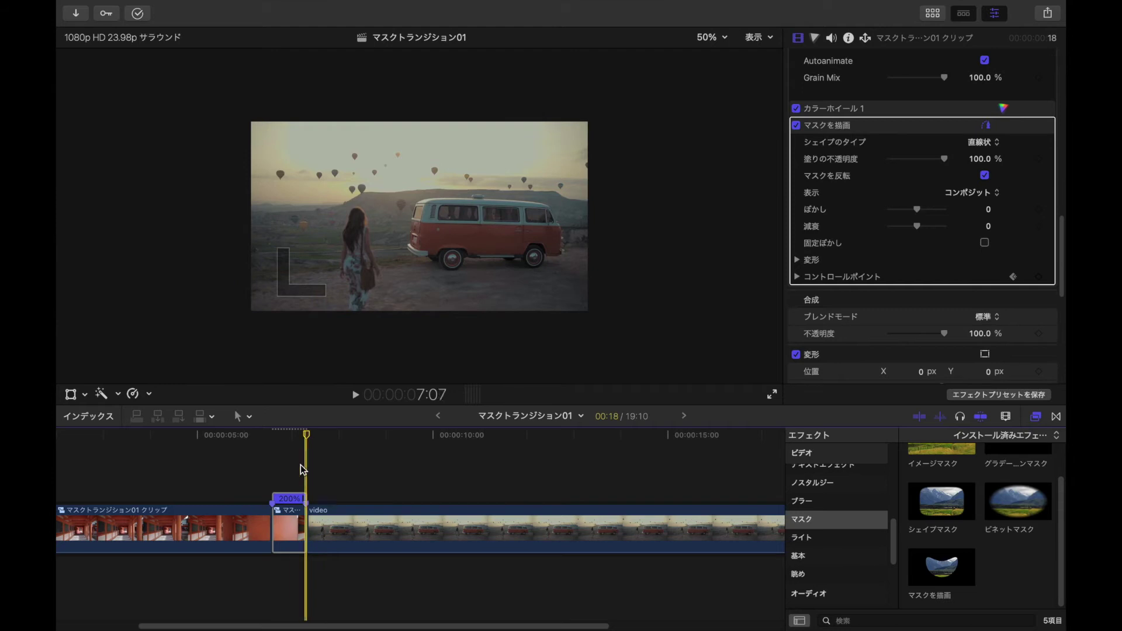
# Step: Lift the pillar piece above the storyline as a connected clip; open and close the Color Wheels mask pop-up
pyautogui.click(275, 526)
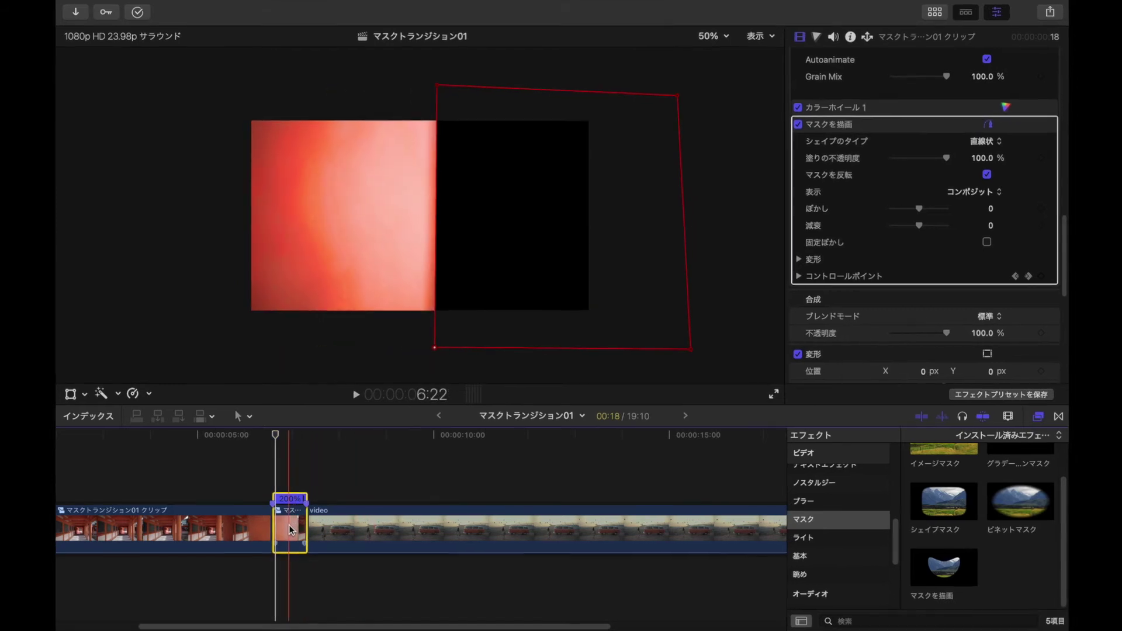
pyautogui.moveTo(290, 524); pyautogui.dragTo(294, 473)
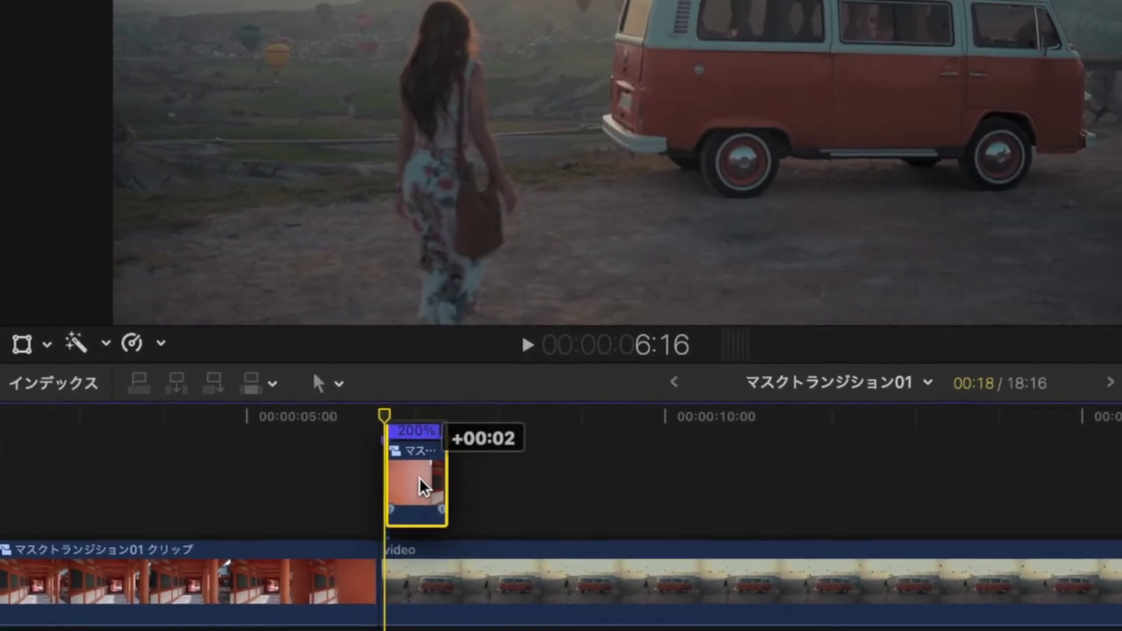
pyautogui.moveTo(431, 496); pyautogui.dragTo(419, 477)
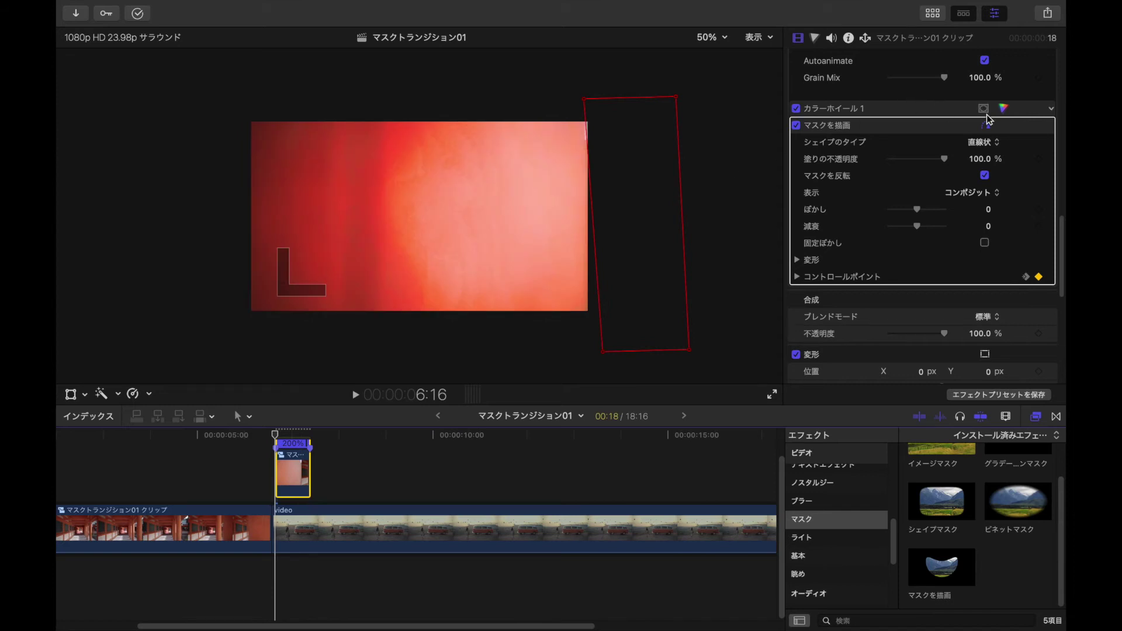
pyautogui.click(985, 113)
pyautogui.click(986, 113)
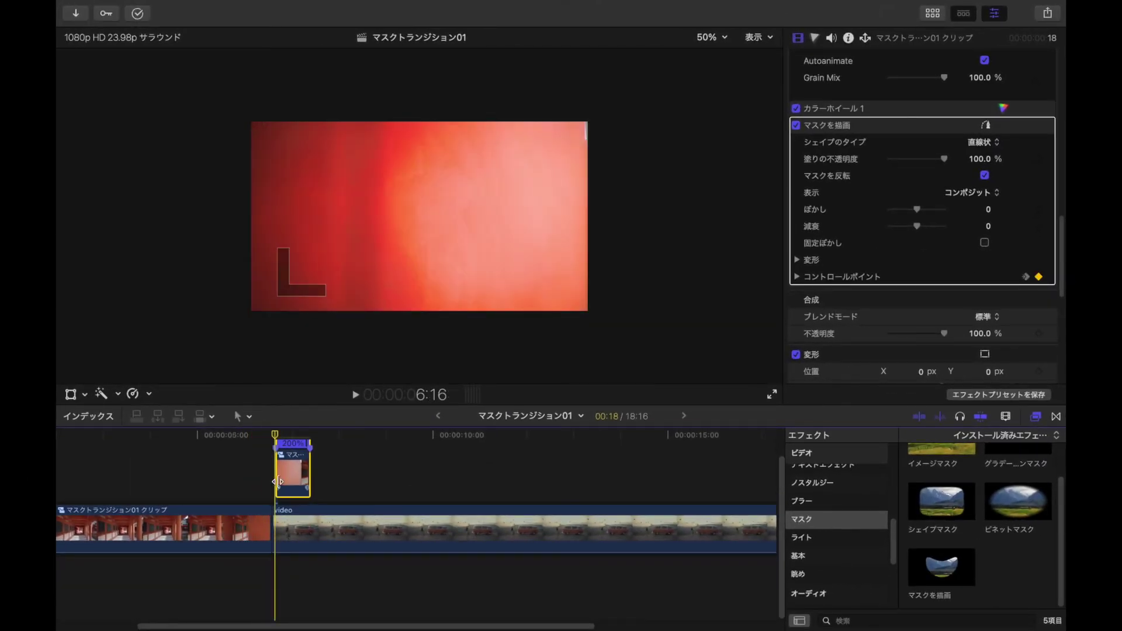
# Step: Preview the wipe at Fit zoom frame by frame, then slide the connected pillar clip slightly earlier
pyautogui.press('space')
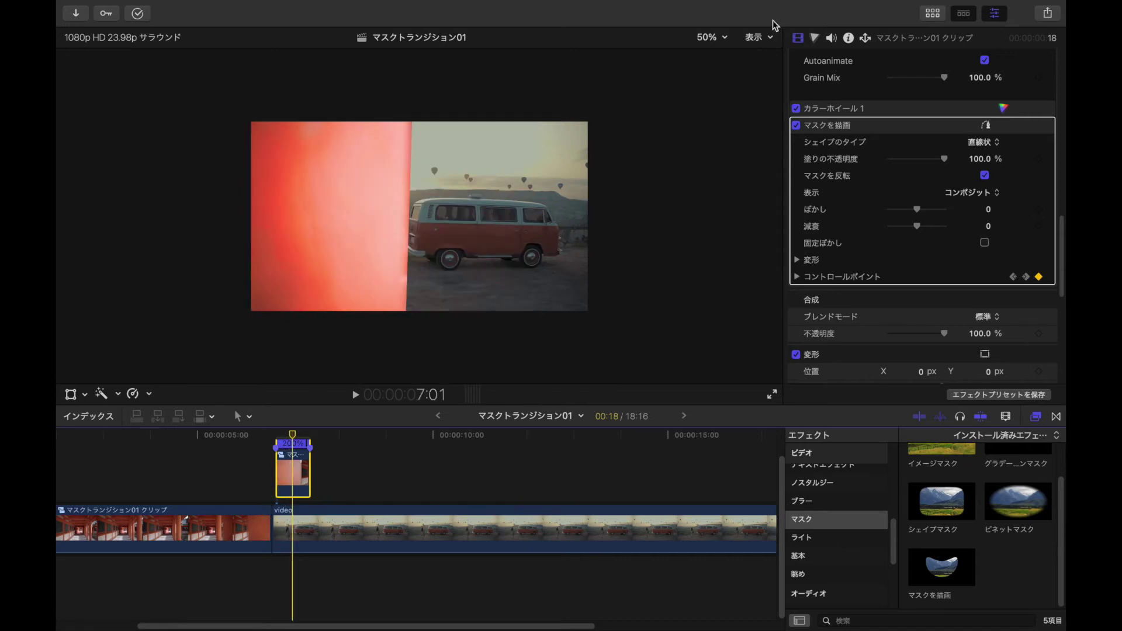
pyautogui.click(709, 38)
pyautogui.click(726, 50)
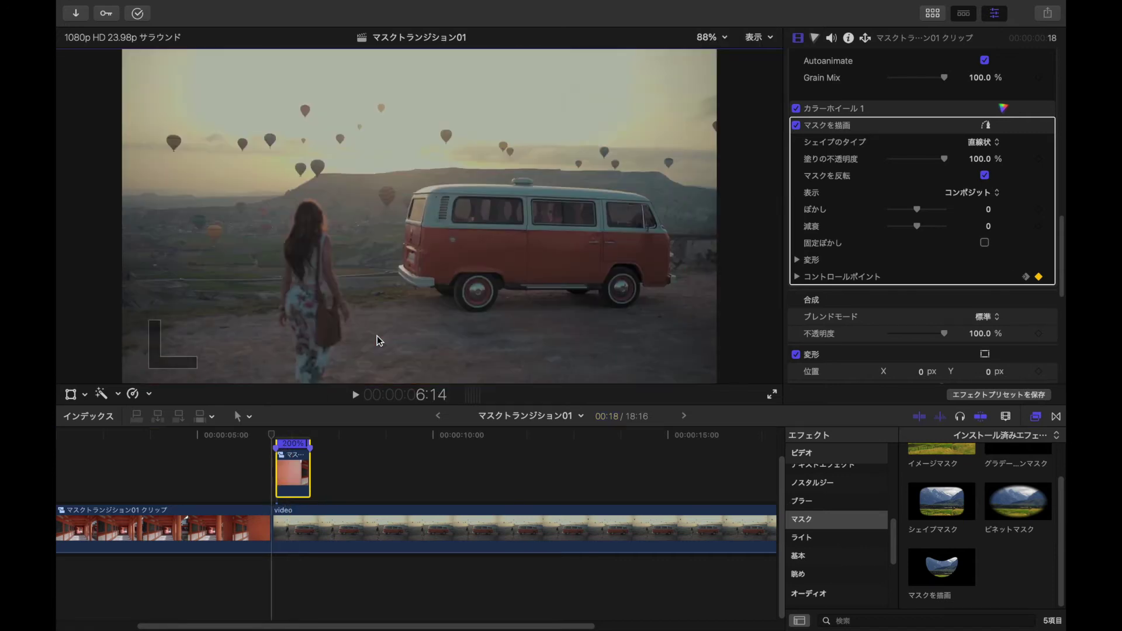
pyautogui.press('Left')
pyautogui.press('Left')
pyautogui.press('Left')
pyautogui.press('Left')
pyautogui.press('Left')
pyautogui.press('Left')
pyautogui.press('Left')
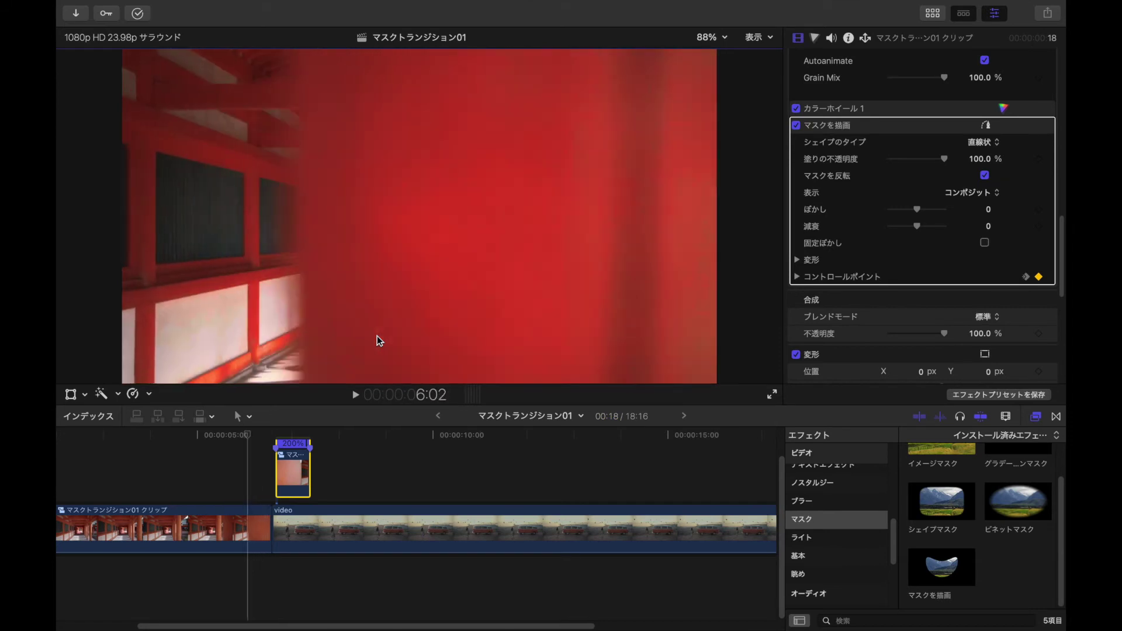
pyautogui.press('Left')
pyautogui.press('Left')
pyautogui.press('Left')
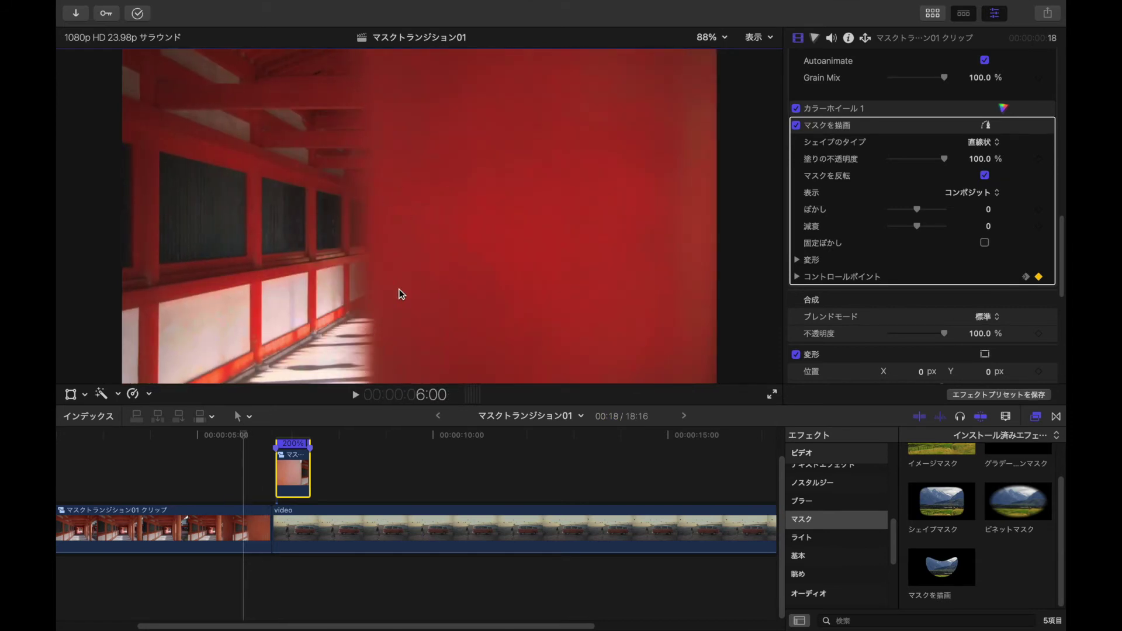
pyautogui.press('Right')
pyautogui.press('Right')
pyautogui.press('Right')
pyautogui.press('Right')
pyautogui.press('Right')
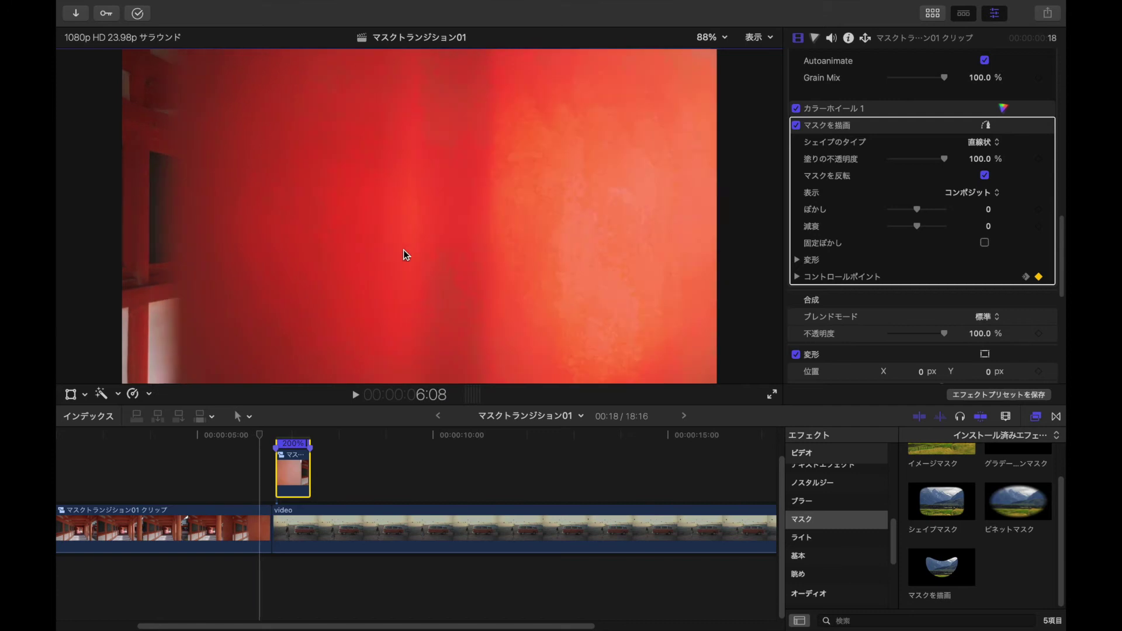
pyautogui.press('Right')
pyautogui.press('Right')
pyautogui.press('Right')
pyautogui.press('Right')
pyautogui.press('Right')
pyautogui.press('Right')
pyautogui.press('Right')
pyautogui.press('Right')
pyautogui.press('Right')
pyautogui.press('Right')
pyautogui.press('Right')
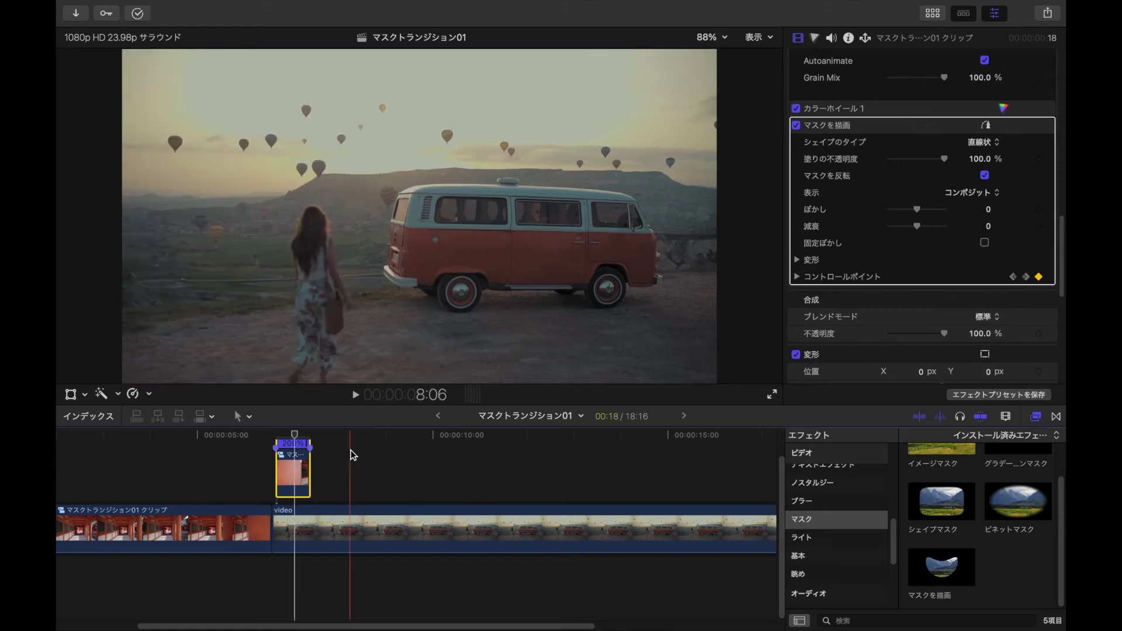
pyautogui.moveTo(292, 472); pyautogui.dragTo(285, 490)
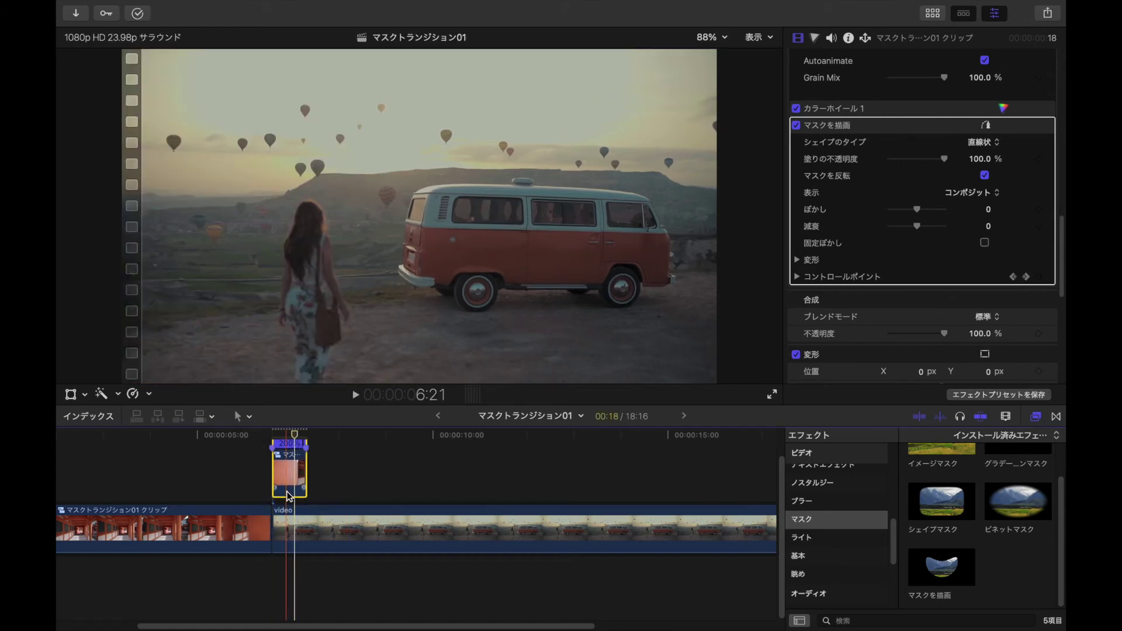
pyautogui.click(285, 490)
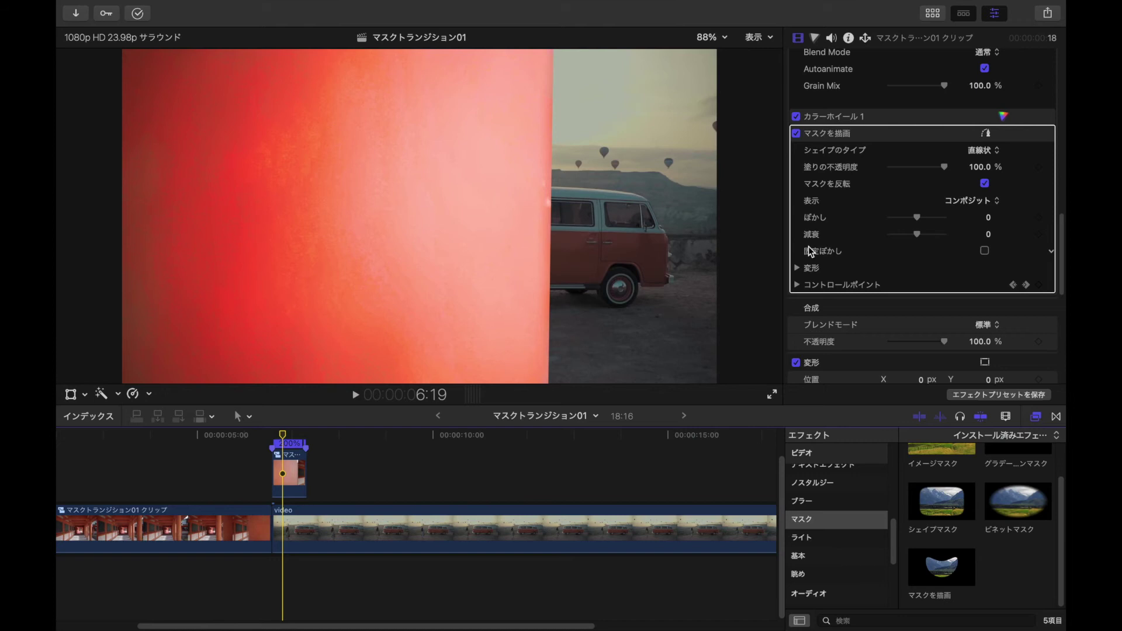
# Step: Raise the Draw Mask feather to 80 to soften the wipe edge
pyautogui.click(988, 221)
pyautogui.moveTo(988, 220); pyautogui.dragTo(1022, 220)
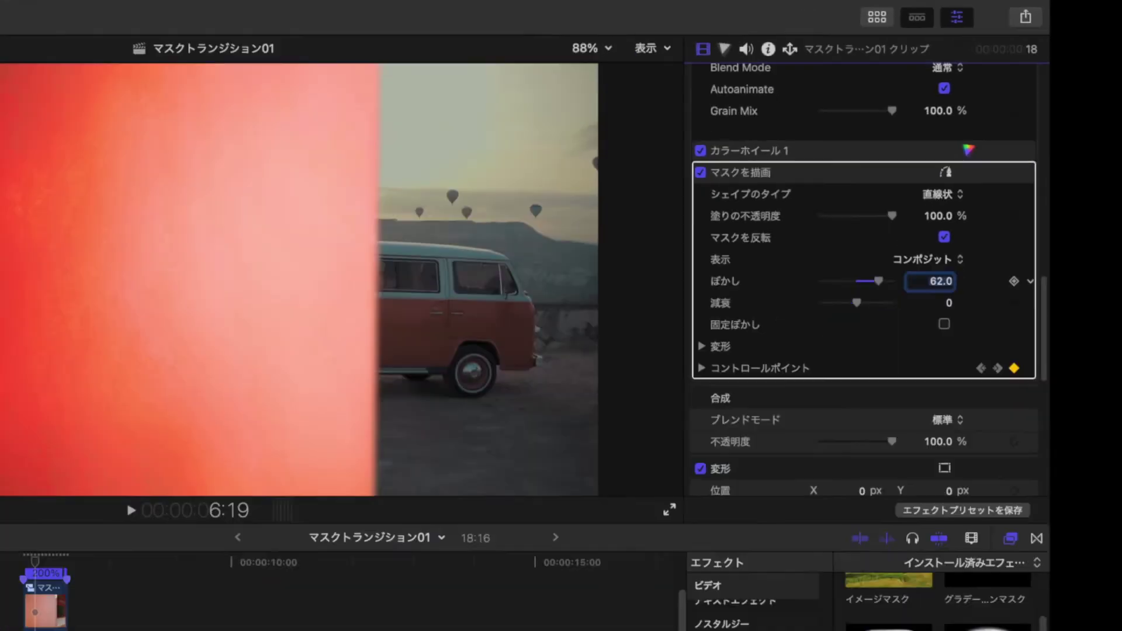
pyautogui.moveTo(930, 281); pyautogui.dragTo(934, 281)
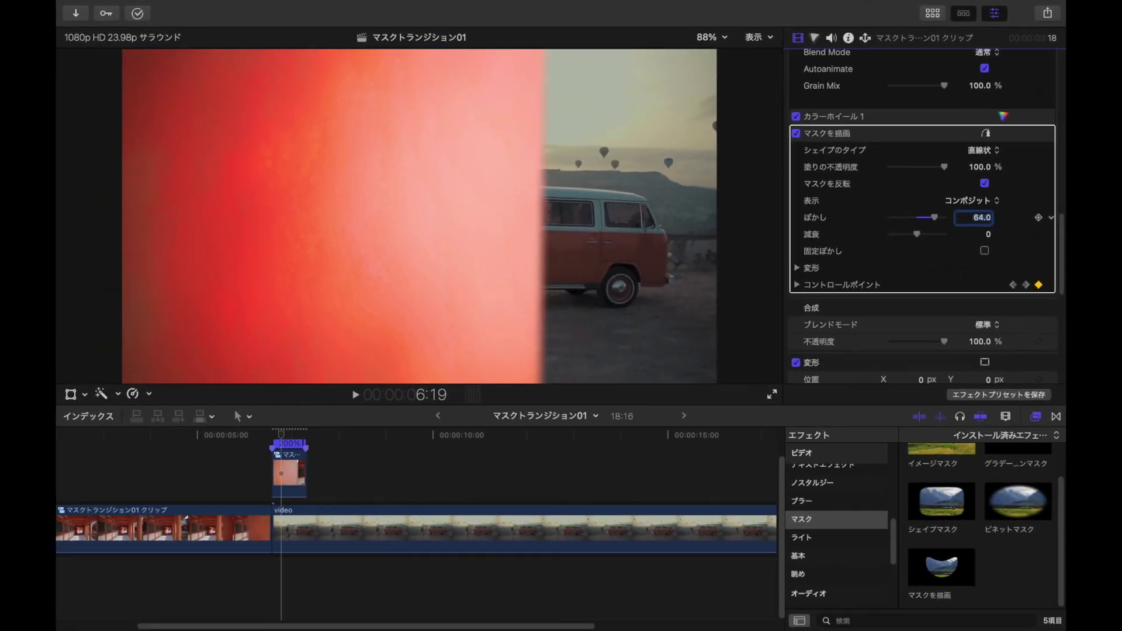
pyautogui.moveTo(973, 218); pyautogui.dragTo(923, 217)
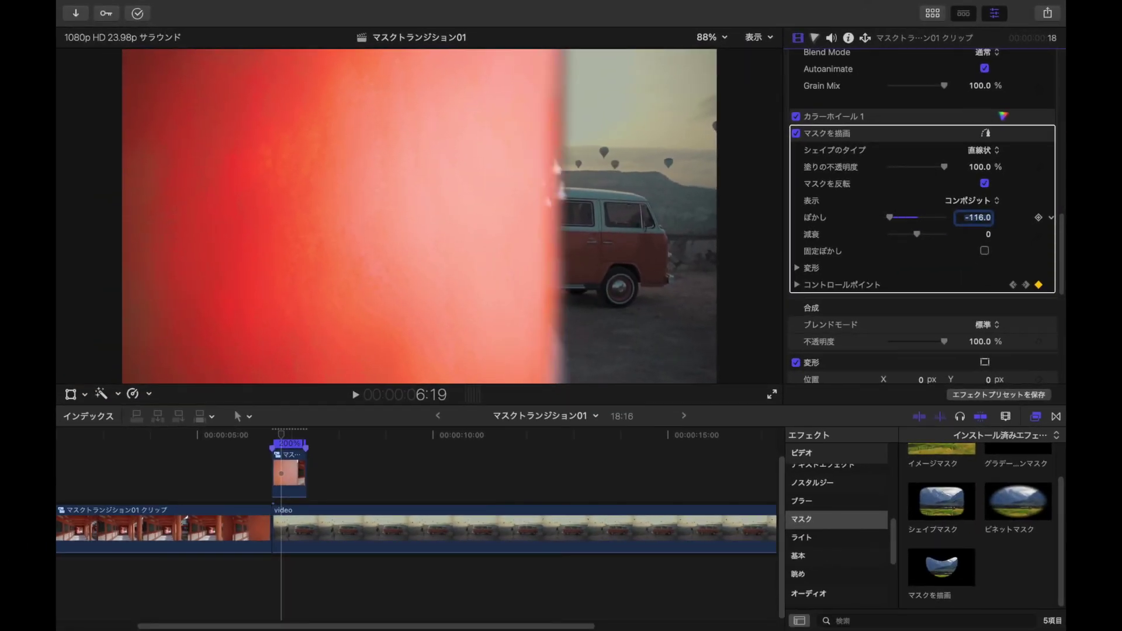
pyautogui.moveTo(974, 218); pyautogui.dragTo(987, 217)
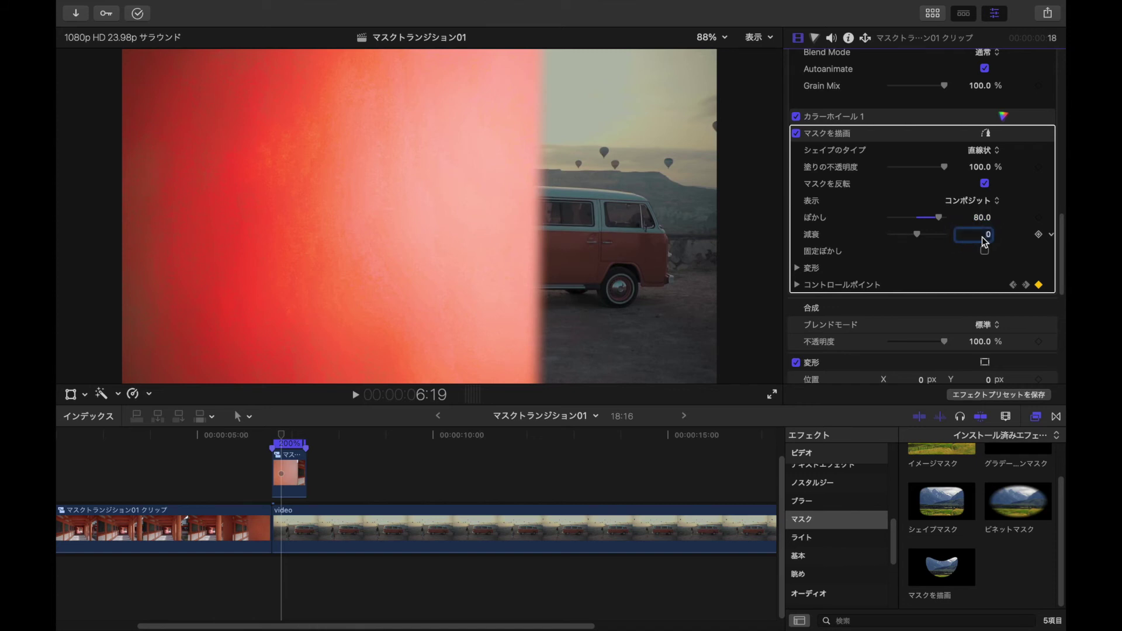
# Step: Set the mask falloff (減衰) to 15 and play back the softened transition
pyautogui.write('-4')
pyautogui.press('Return')
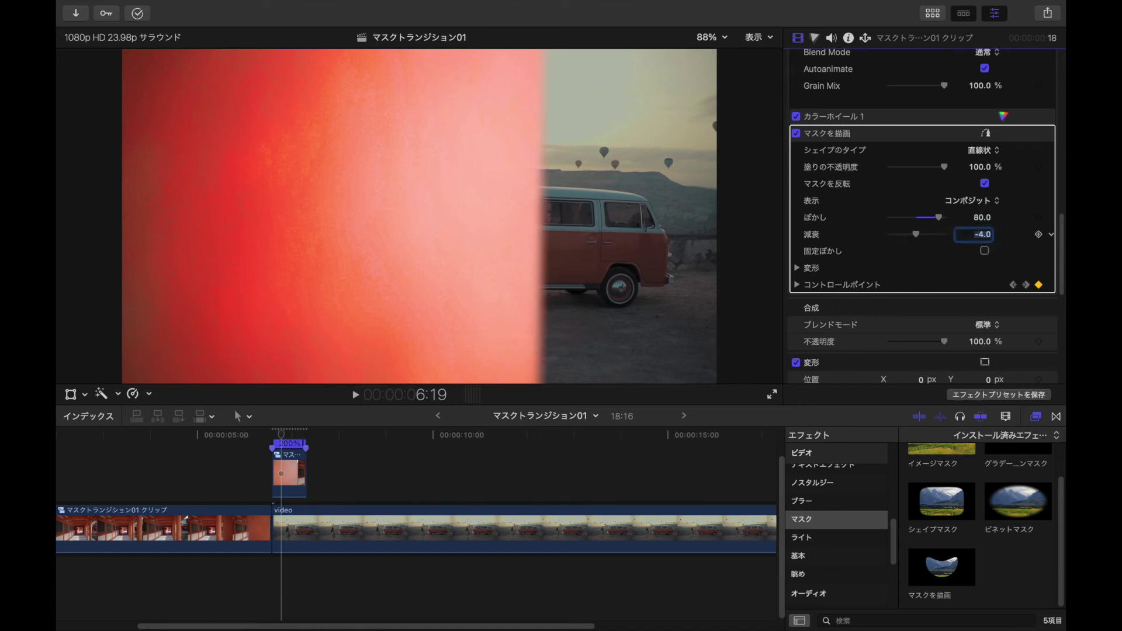
pyautogui.write('-149')
pyautogui.press('Return')
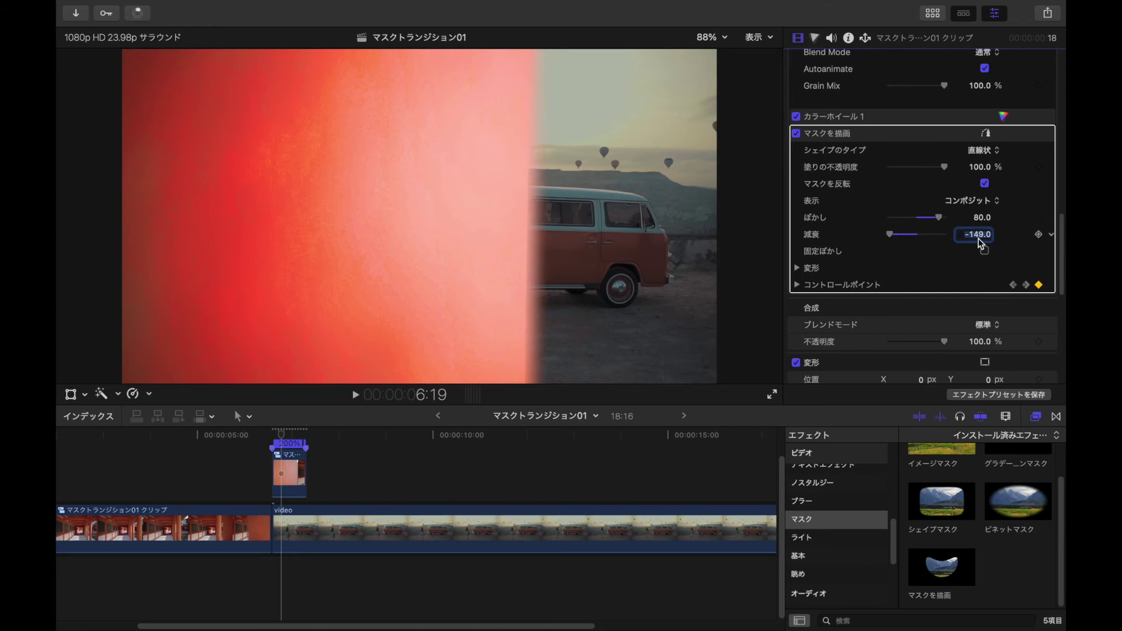
pyautogui.moveTo(975, 238); pyautogui.dragTo(1005, 238)
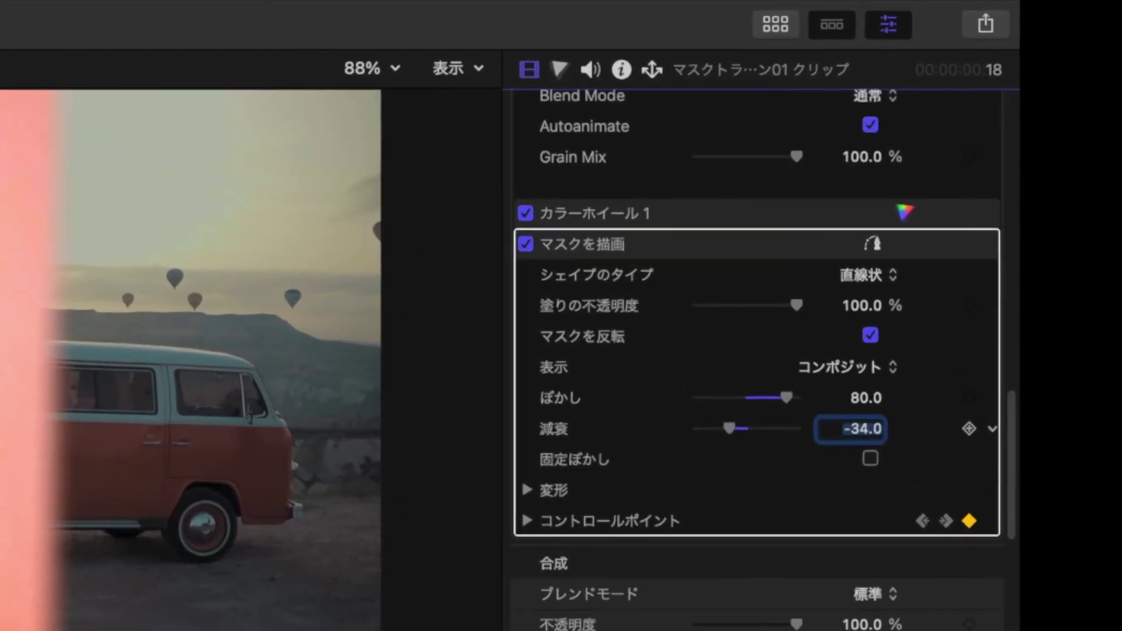
pyautogui.moveTo(850, 429); pyautogui.dragTo(841, 429)
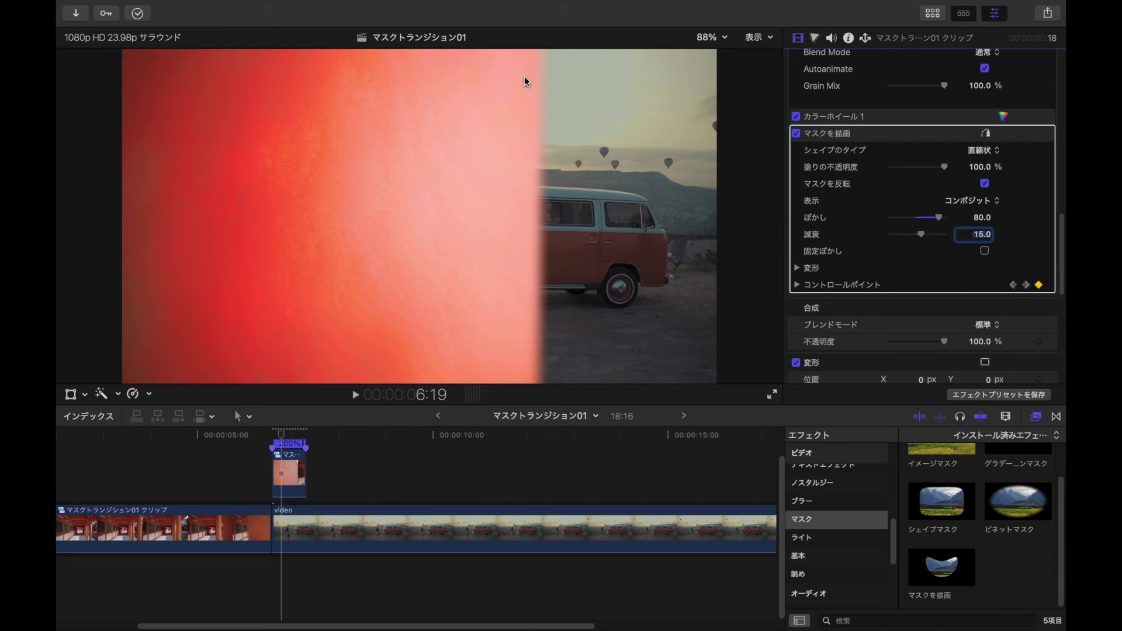
pyautogui.click(356, 394)
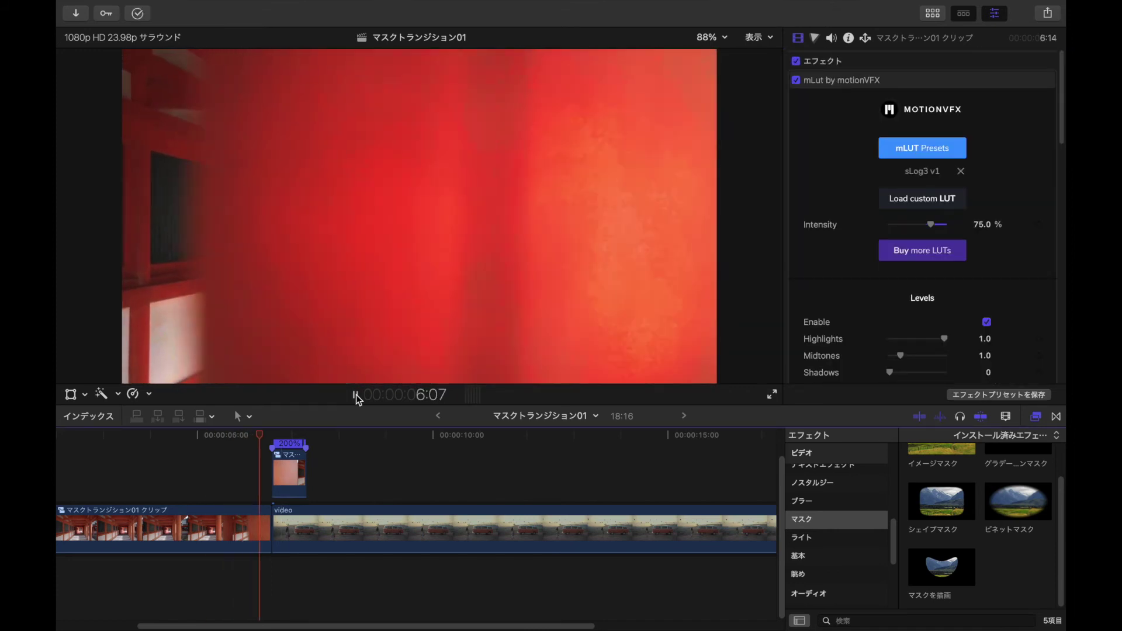
# Step: Stop the preview of the pillar wipe, leaving the 20:18 temple-then-van timeline
pyautogui.click(355, 395)
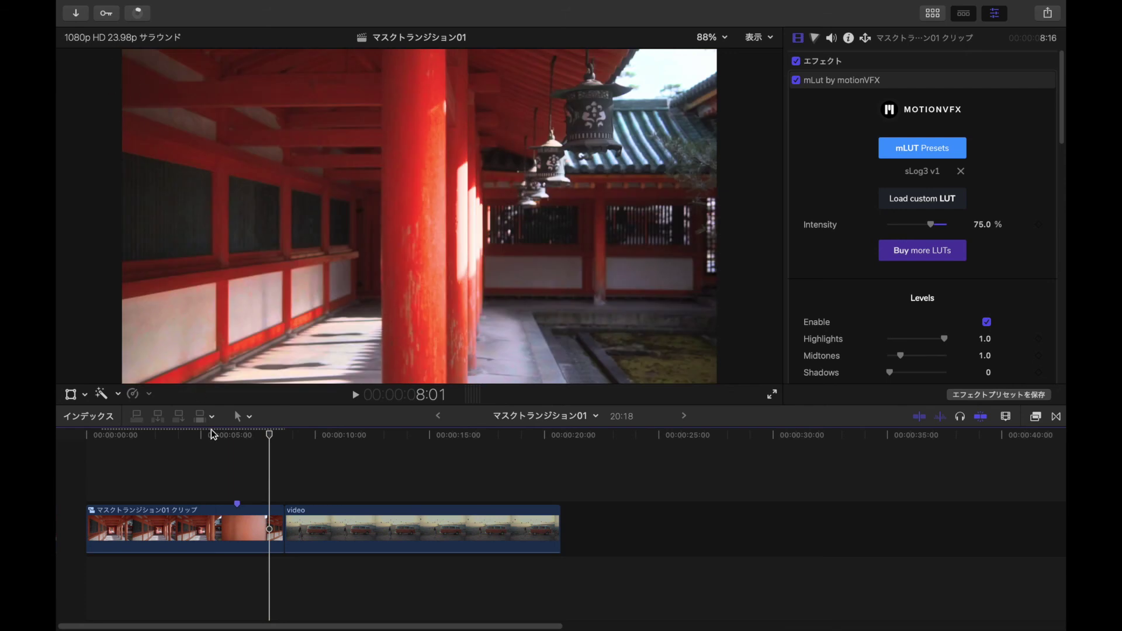
# Step: Drop a marker at the playhead, return the playhead to the 8:01 cut, and select the temple clip
pyautogui.press('m')
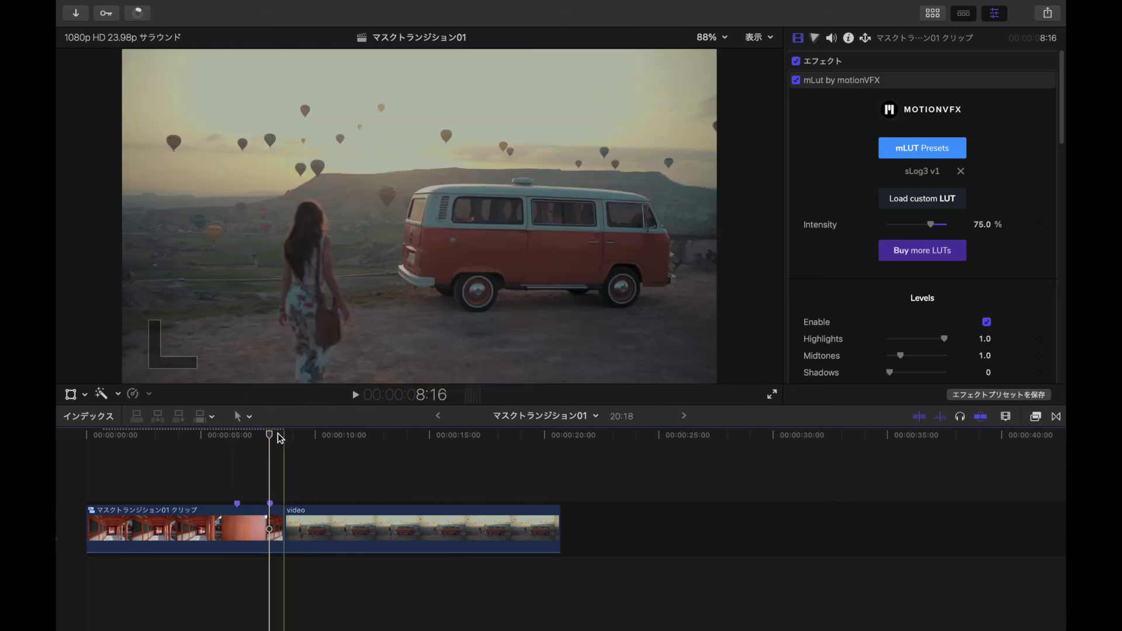
pyautogui.click(324, 435)
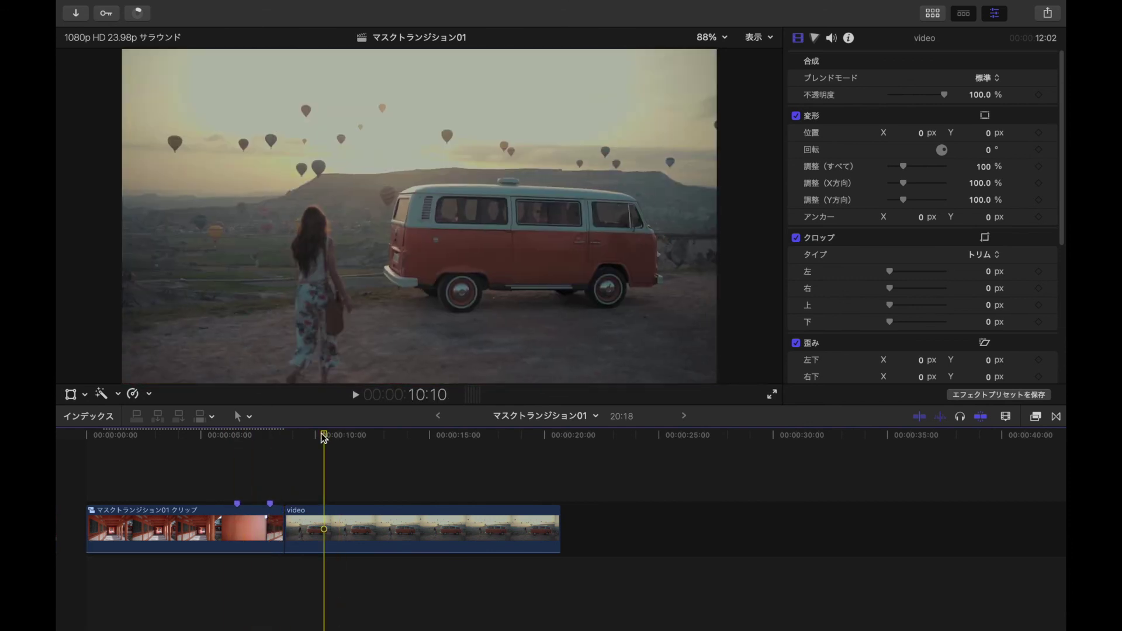
pyautogui.moveTo(260, 435); pyautogui.dragTo(269, 436)
pyautogui.click(275, 536)
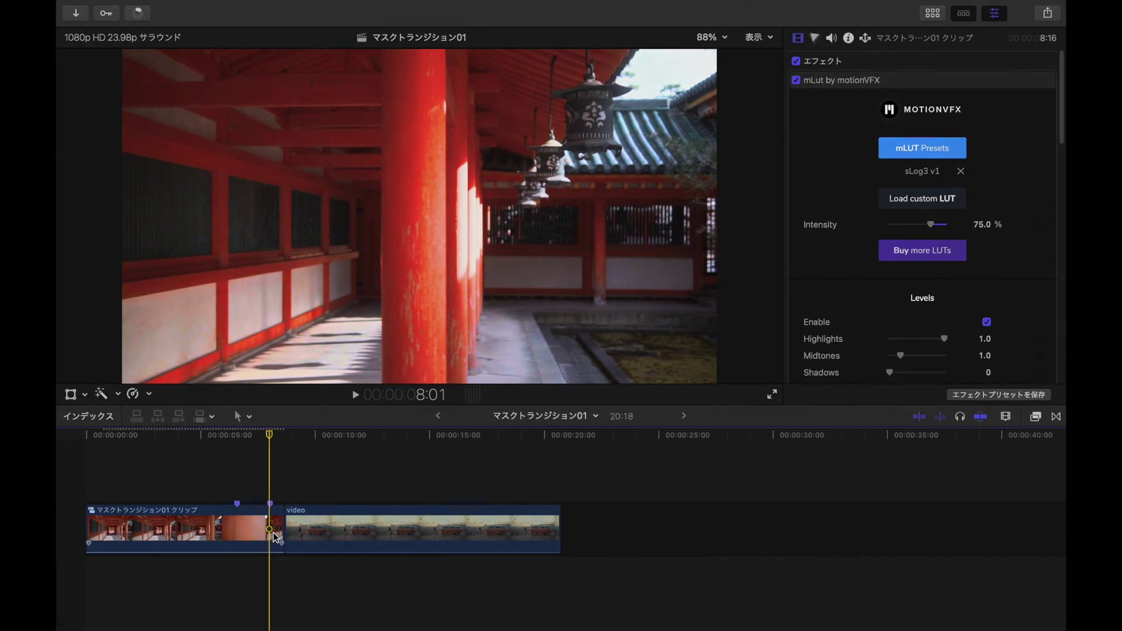